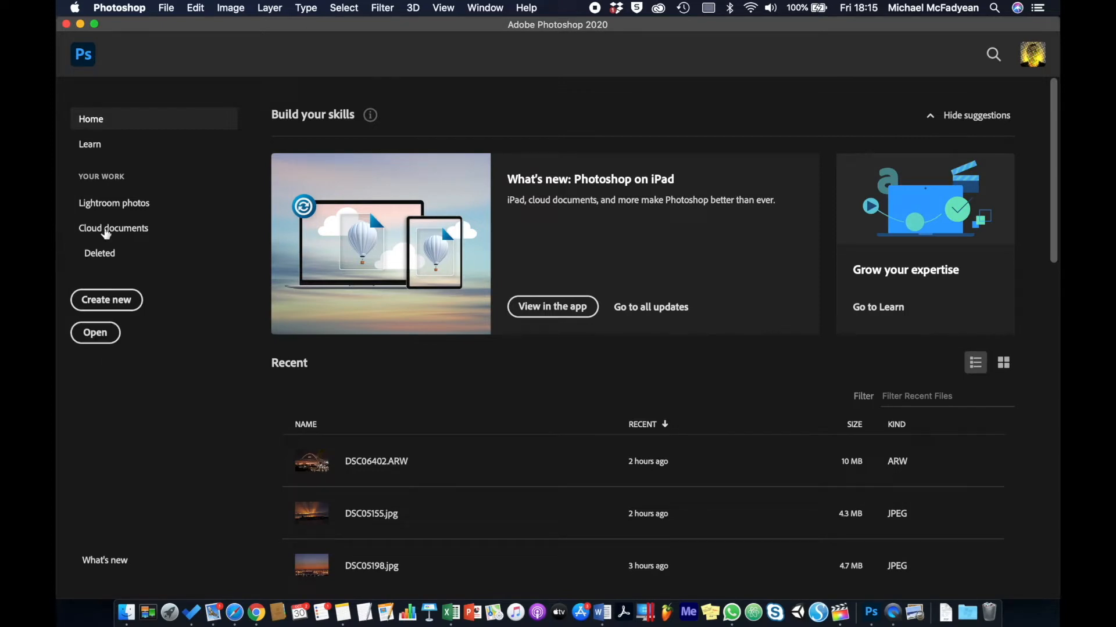
- Switch to Finder and preview pic1.jpg from Learning Unit 7, Theme 1, in the Activity_7-1-1_Files folder
{"action": "left_click", "coordinate": [126, 613]}
{"action": "scroll", "coordinate": [529, 319], "scroll_direction": "left", "scroll_amount": 5}
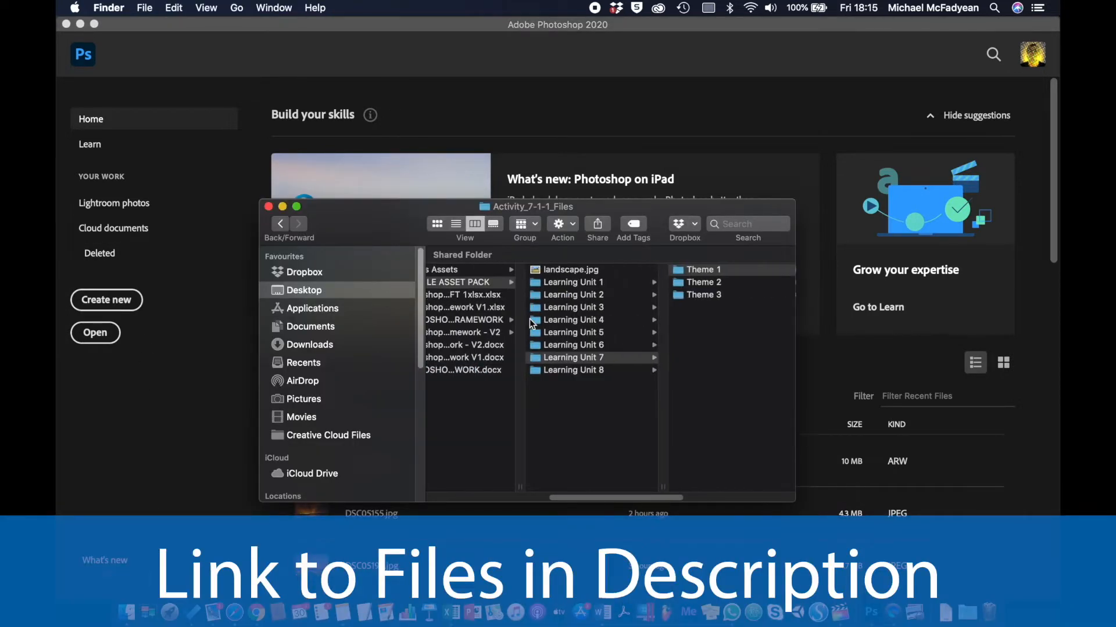
{"action": "left_click", "coordinate": [731, 272]}
{"action": "left_click", "coordinate": [721, 273]}
{"action": "left_click", "coordinate": [699, 283]}
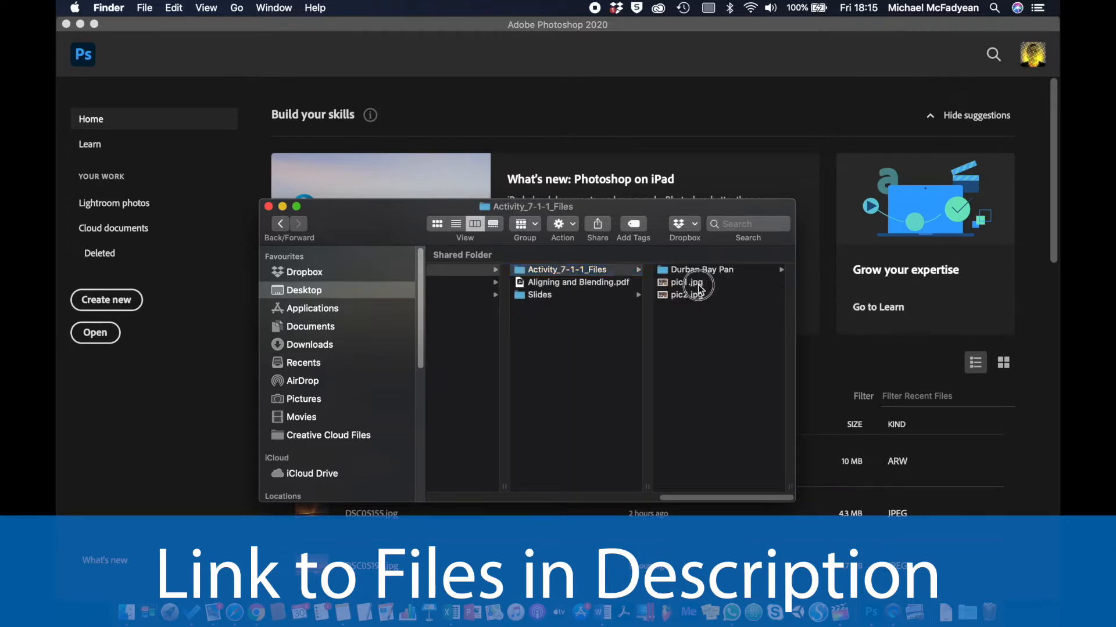
{"action": "key", "text": "space"}
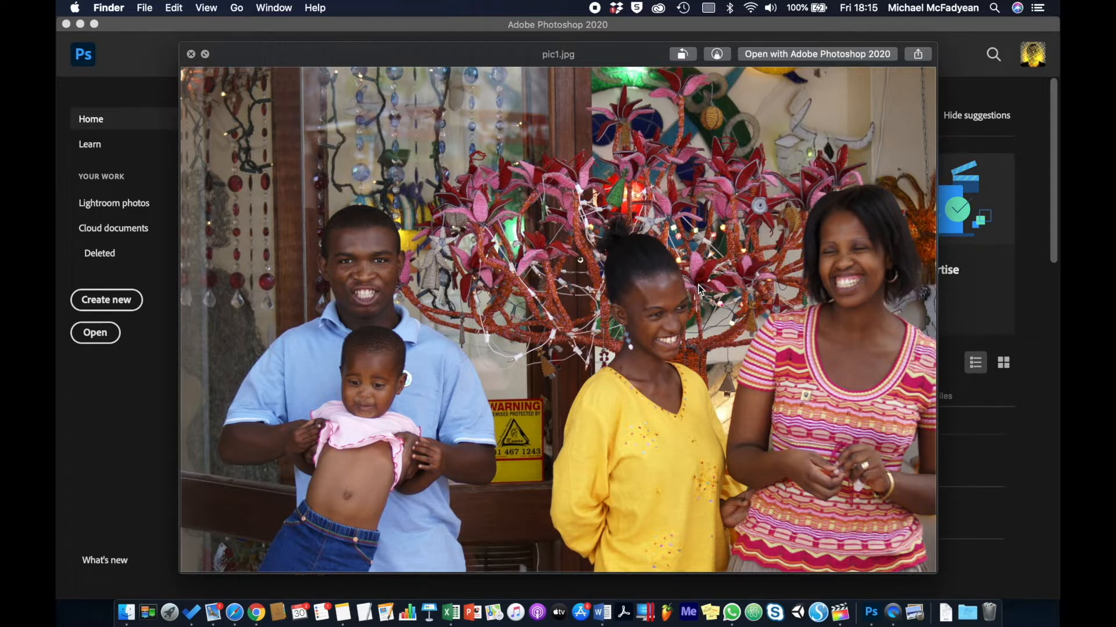
- Compare pic1.jpg and pic2.jpg in the preview, alternating between them to examine the differences in poses and framing, and close the preview
{"action": "key", "text": "Down"}
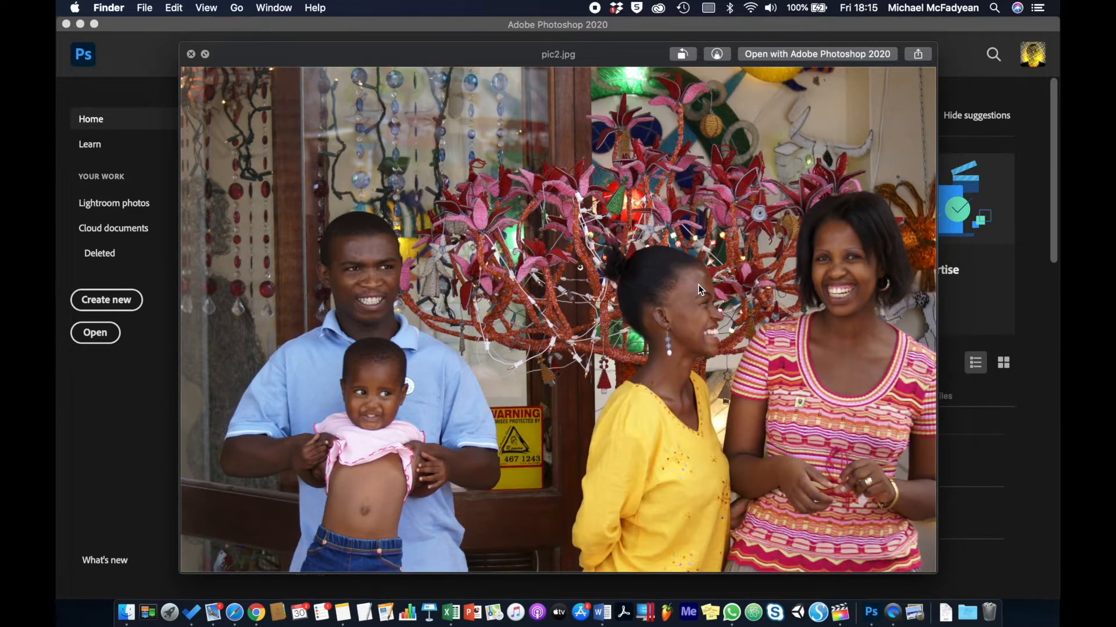
{"action": "key", "text": "Up"}
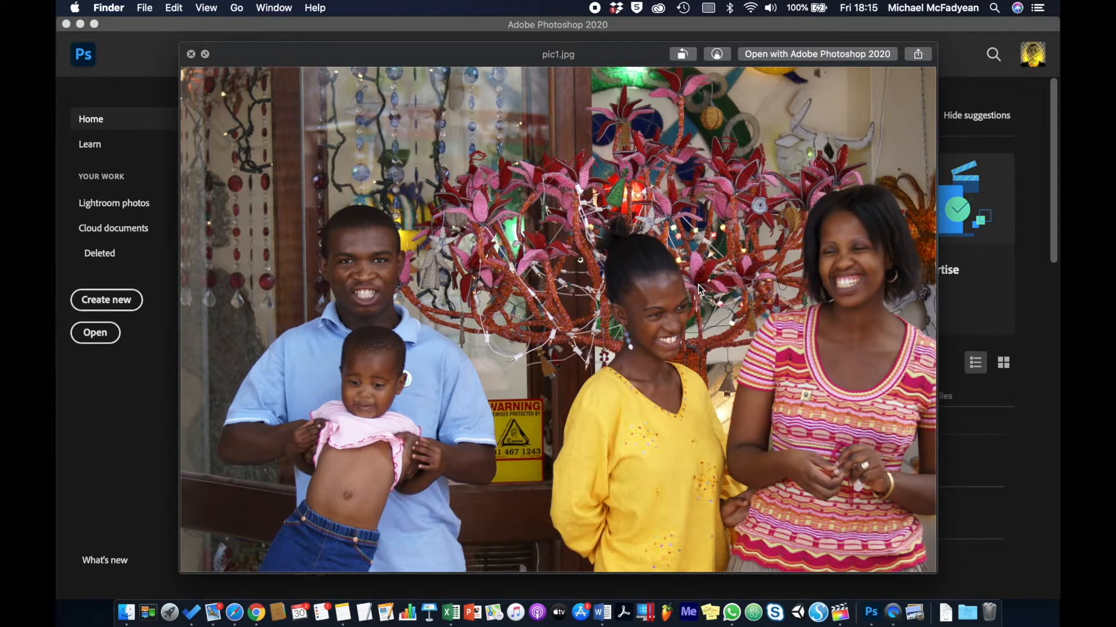
{"action": "key", "text": "Down"}
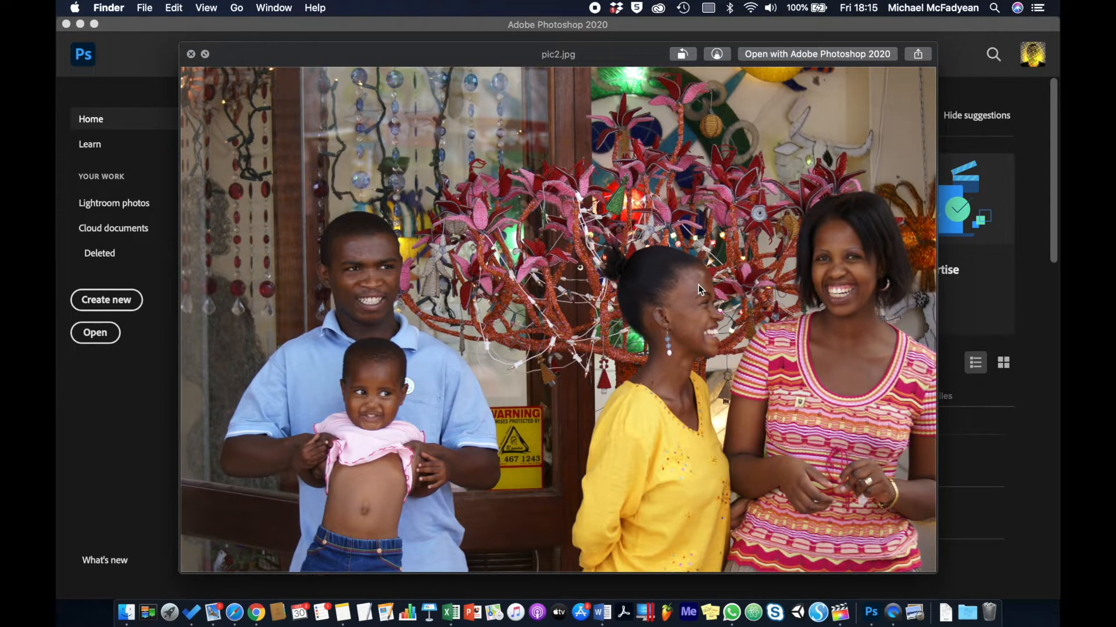
{"action": "key", "text": "Up"}
{"action": "key", "text": "Down"}
{"action": "key", "text": "Up"}
{"action": "key", "text": "Down"}
{"action": "key", "text": "Up"}
{"action": "key", "text": "Down"}
{"action": "key", "text": "Up"}
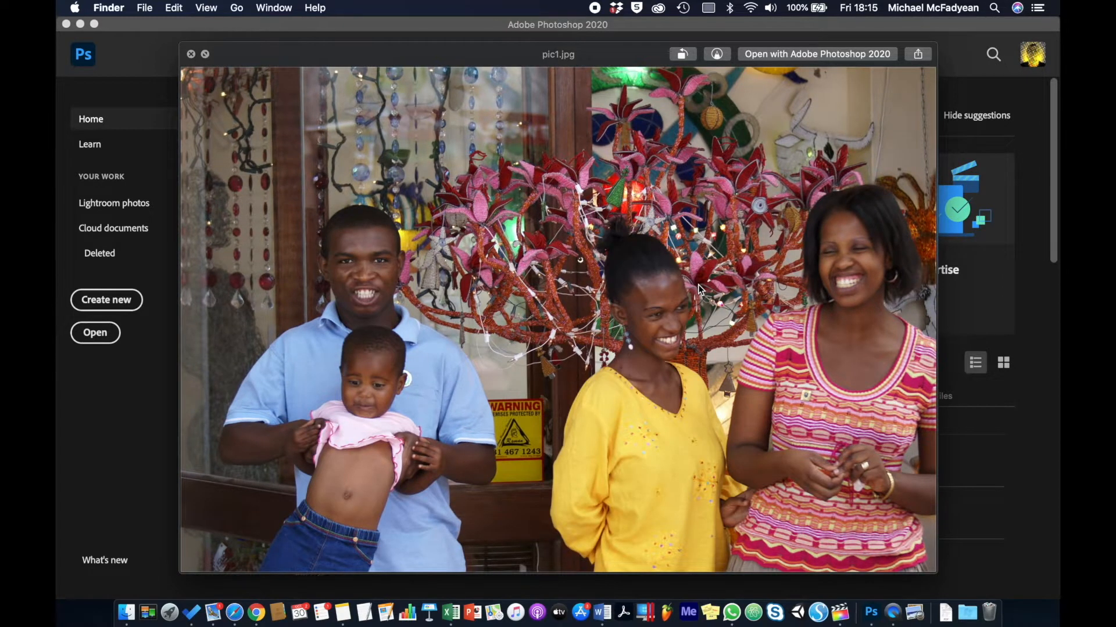
{"action": "key", "text": "Down"}
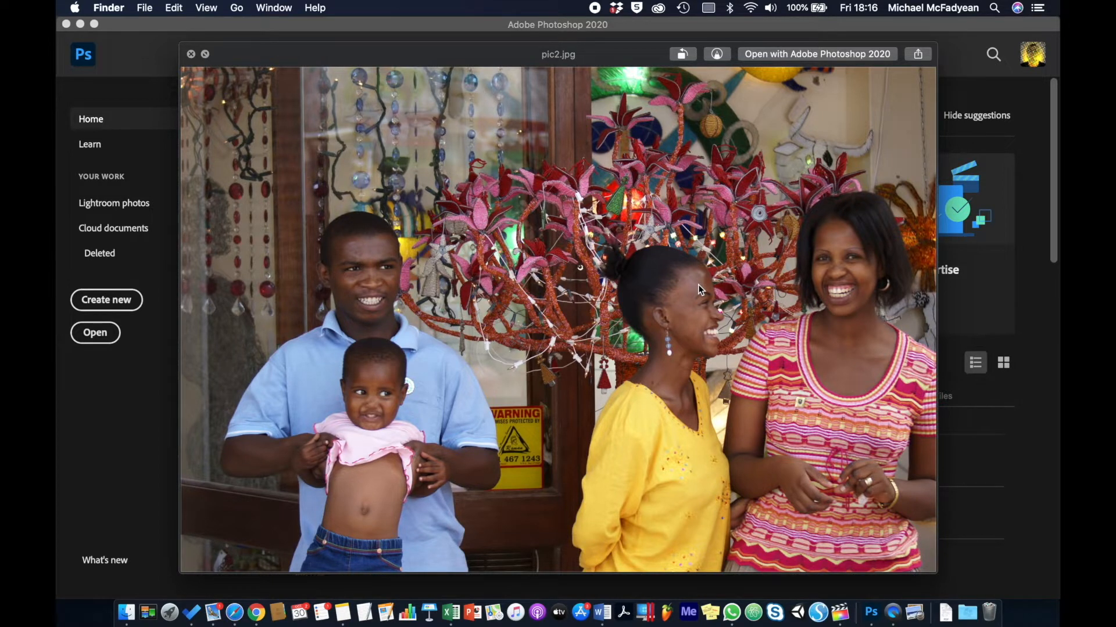
{"action": "key", "text": "Up"}
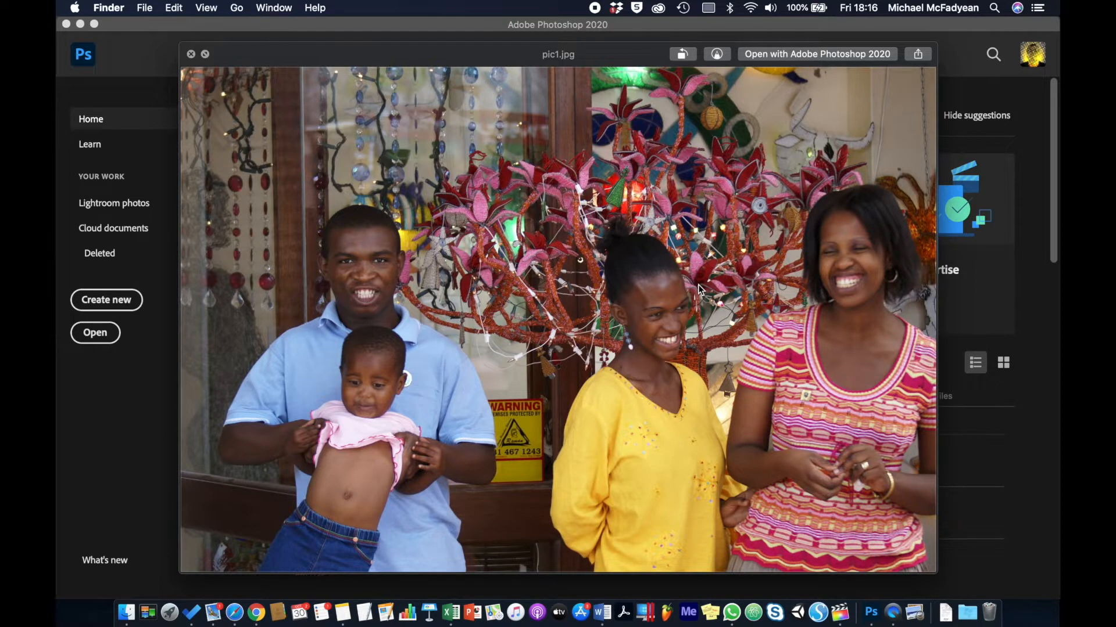
{"action": "key", "text": "Down"}
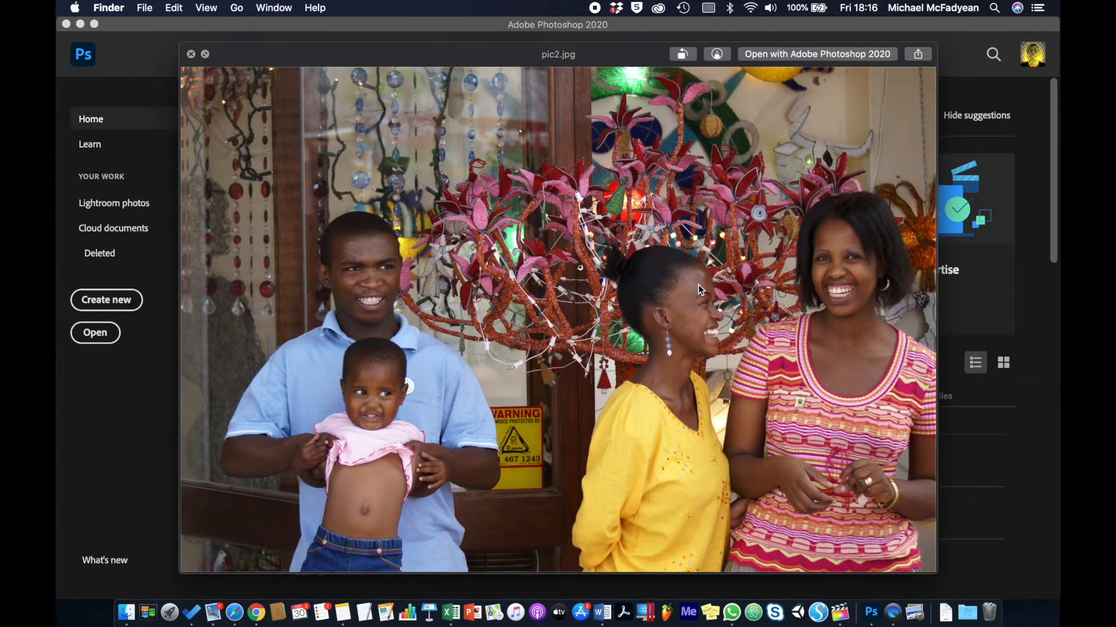
{"action": "key", "text": "space"}
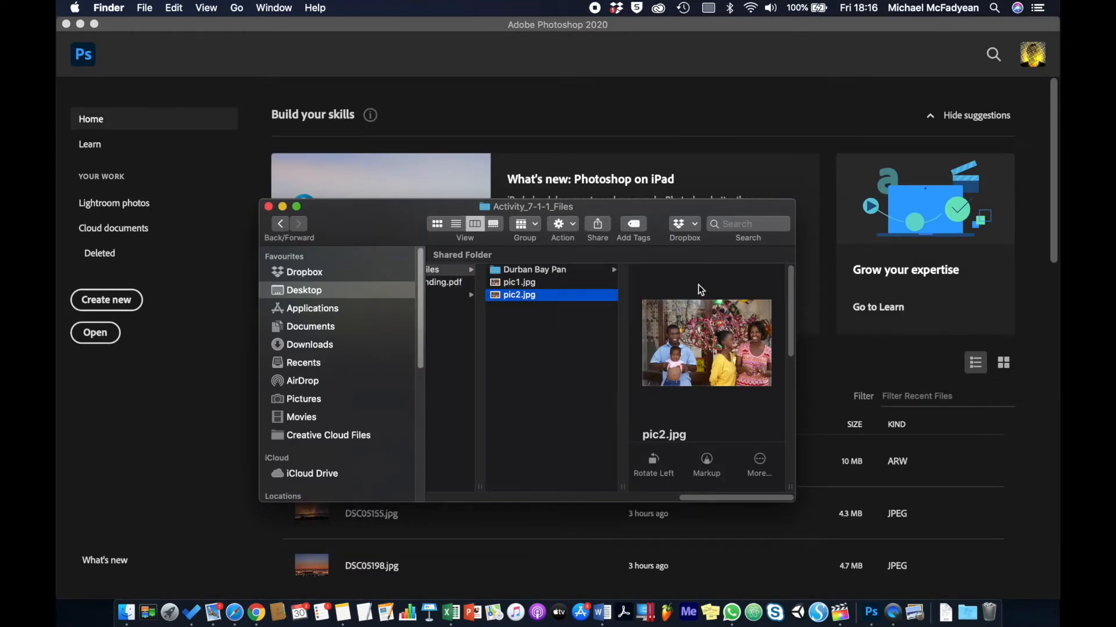
- Switch to Photoshop, start the Load Files into Stack script and open the file browser for its source files
{"action": "left_click", "coordinate": [155, 495]}
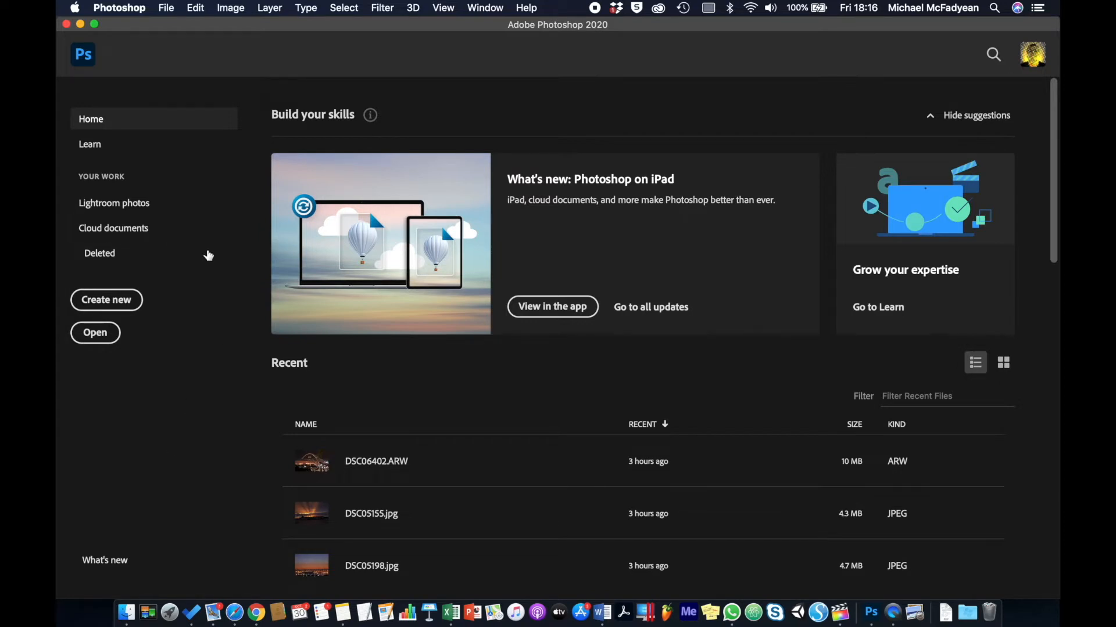
{"action": "left_click", "coordinate": [168, 8]}
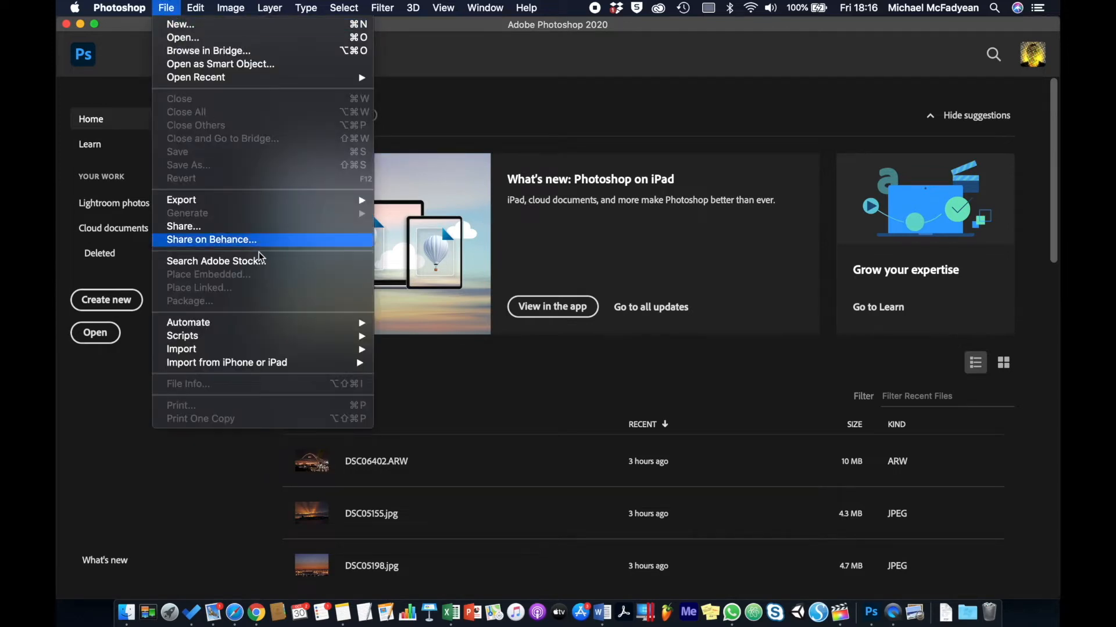
{"action": "mouse_move", "coordinate": [290, 340]}
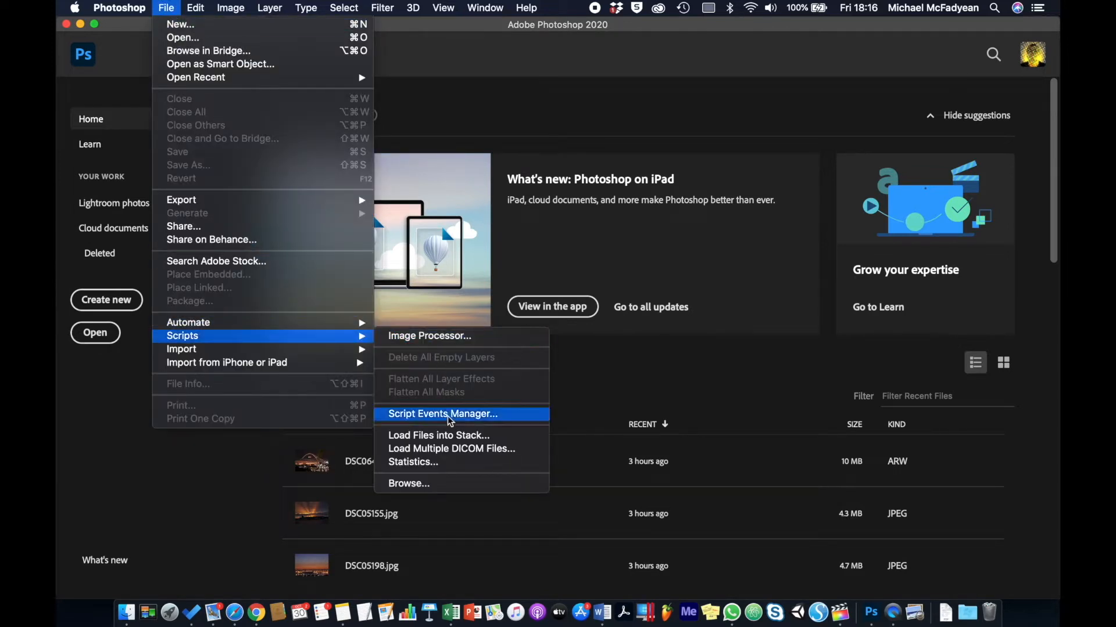
{"action": "left_click", "coordinate": [452, 436]}
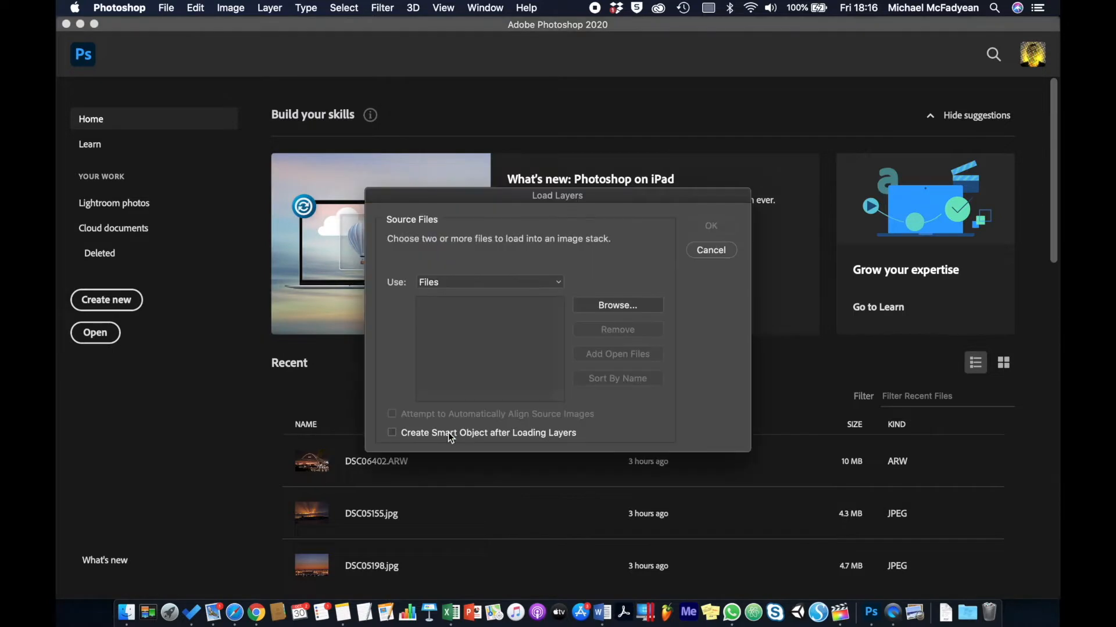
{"action": "left_click", "coordinate": [607, 312]}
- Load pic1.jpg and pic2.jpg from Learning Unit 7, Theme 1, Activity_7-1-1_Files as layers in one document
{"action": "left_click", "coordinate": [529, 82]}
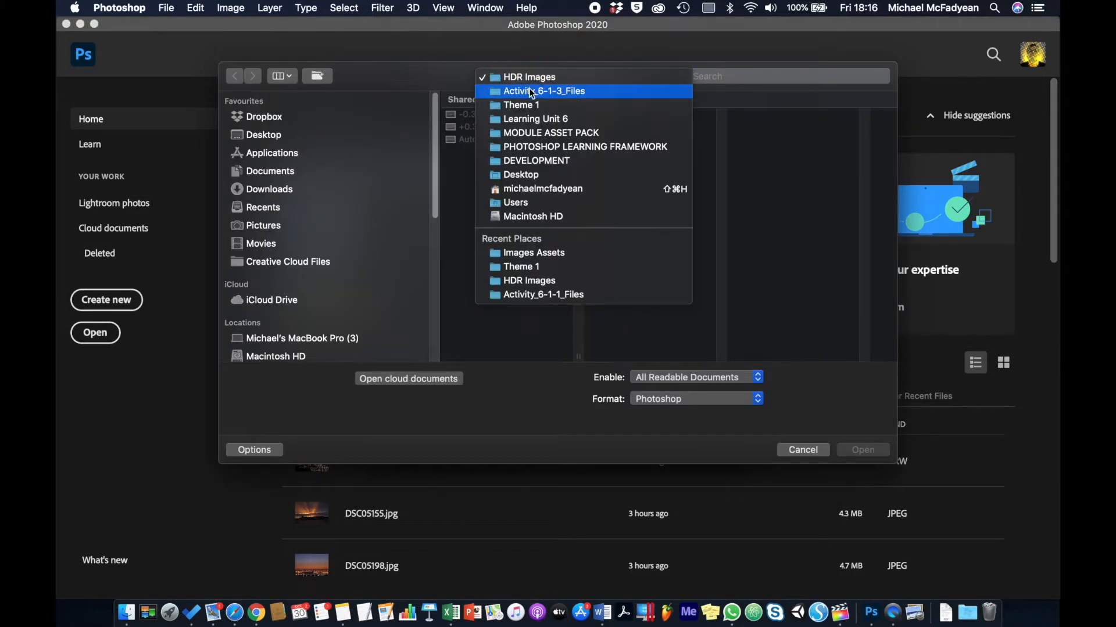
{"action": "left_click", "coordinate": [530, 92]}
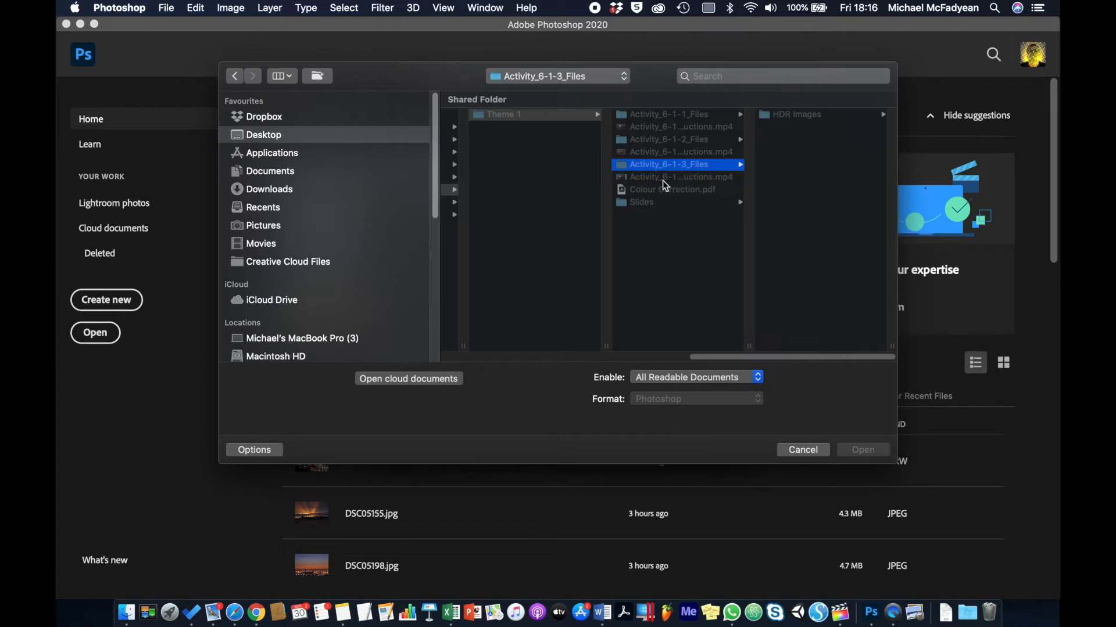
{"action": "left_click", "coordinate": [455, 202]}
{"action": "left_click", "coordinate": [633, 117]}
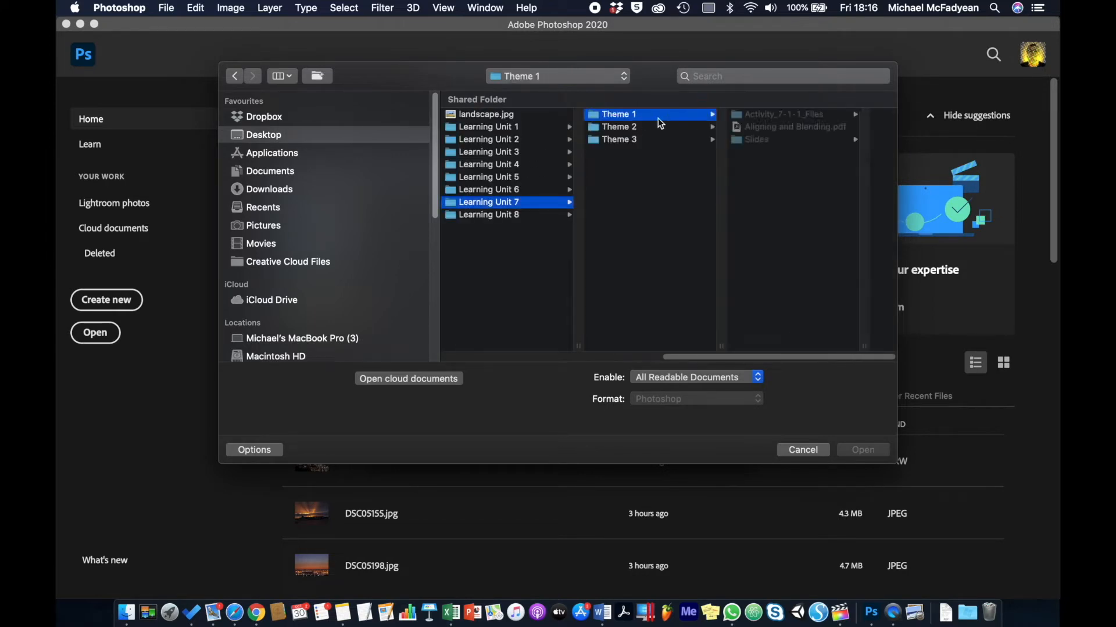
{"action": "left_click", "coordinate": [737, 118]}
{"action": "left_click", "coordinate": [775, 128]}
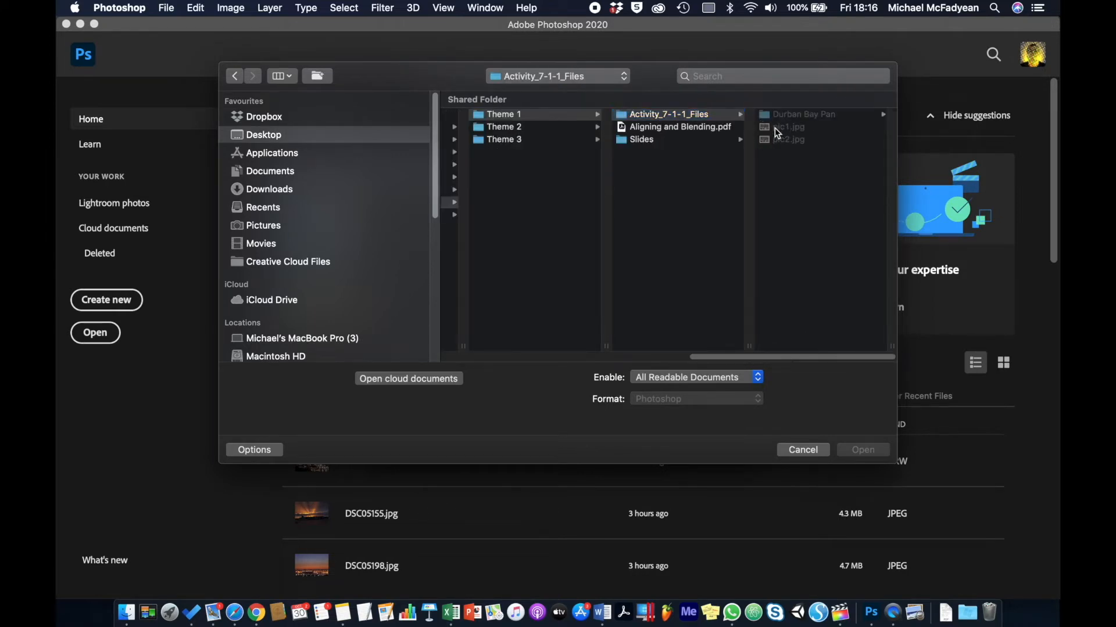
{"action": "left_click", "coordinate": [619, 141], "text": "shift"}
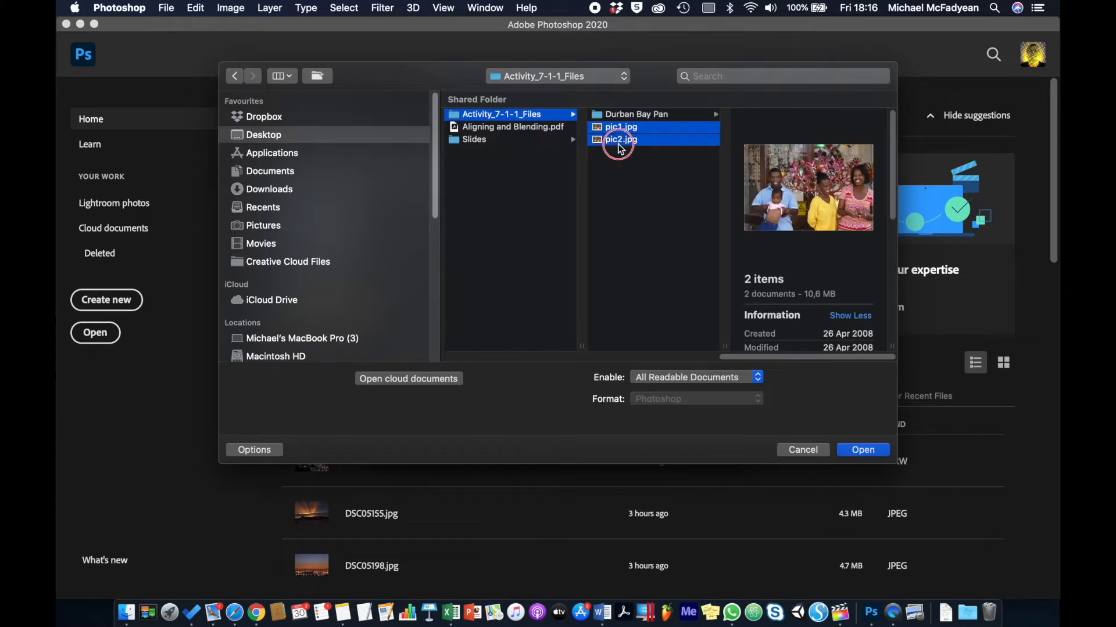
{"action": "left_click", "coordinate": [885, 453]}
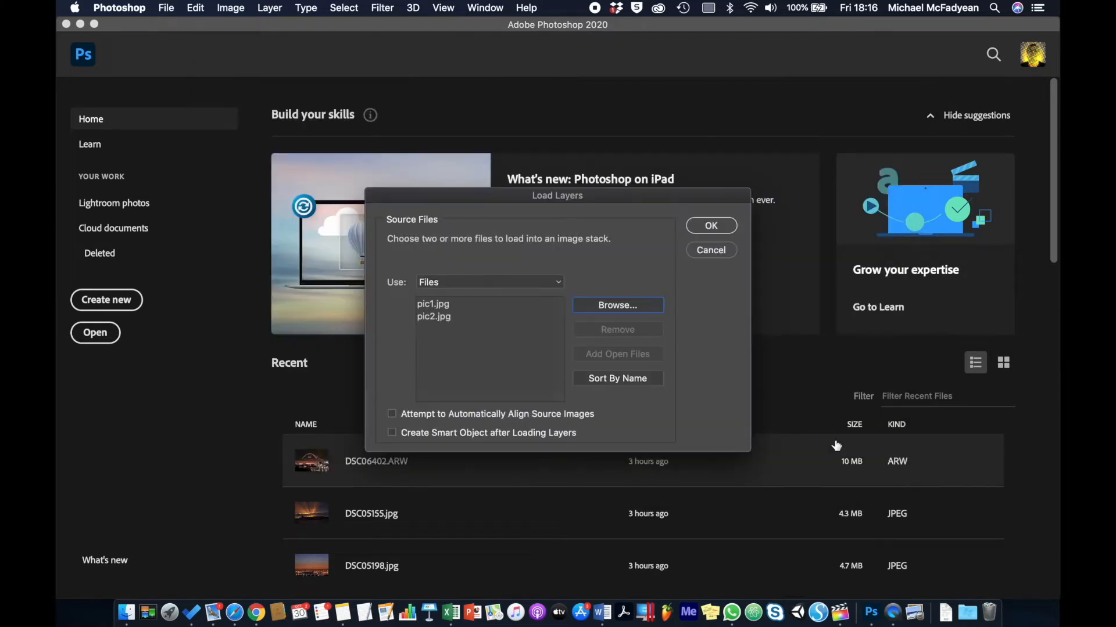
{"action": "left_click", "coordinate": [701, 227]}
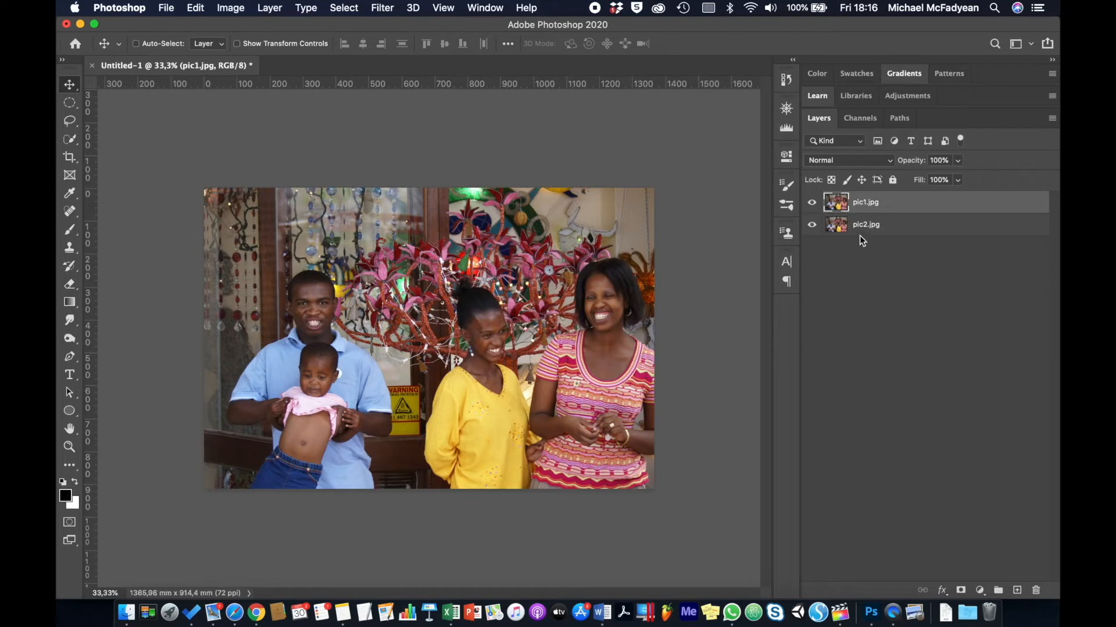
- Toggle the visibility of the pic1.jpg layer repeatedly to examine how its alignment and poses differ from pic2.jpg
{"action": "left_click", "coordinate": [813, 203]}
{"action": "left_click", "coordinate": [812, 204]}
{"action": "left_click", "coordinate": [812, 204]}
{"action": "left_click", "coordinate": [813, 203]}
{"action": "left_click", "coordinate": [812, 204]}
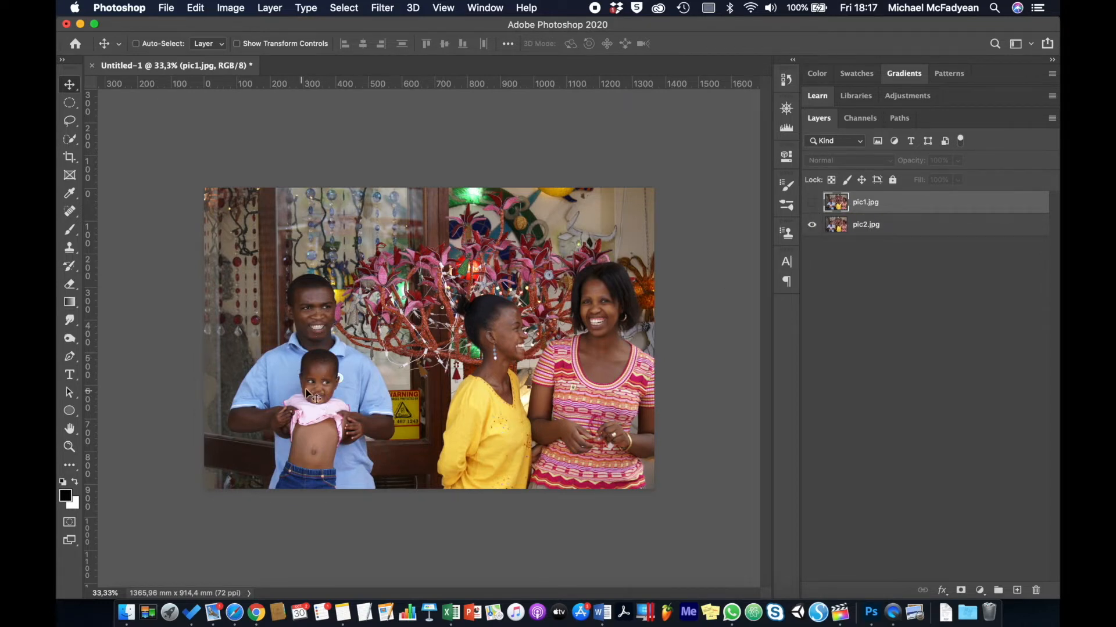
{"action": "left_click", "coordinate": [813, 204]}
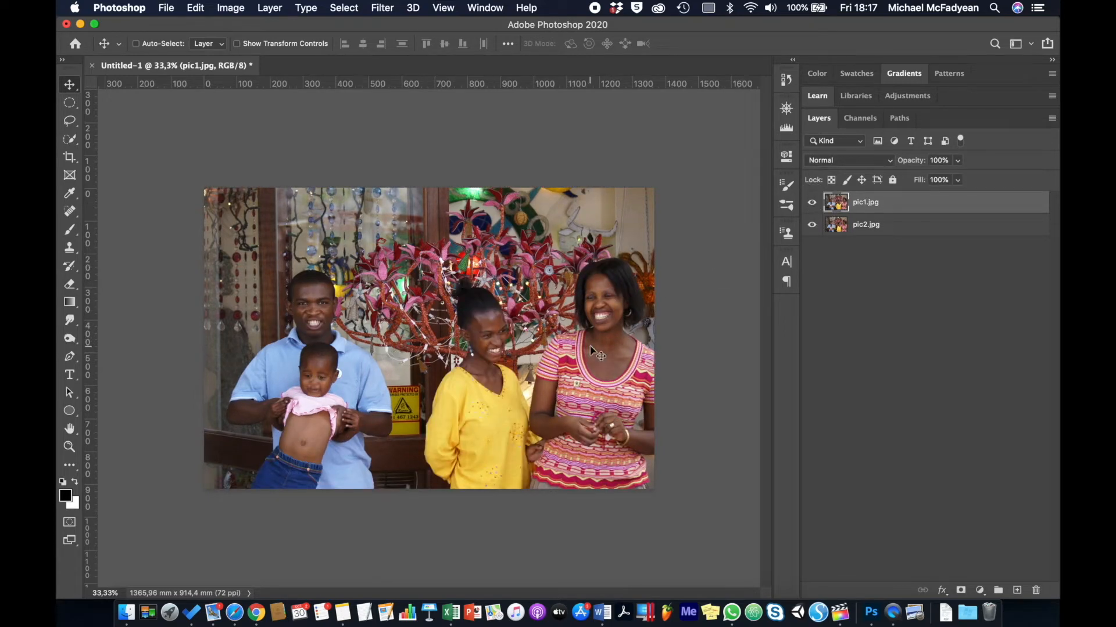
{"action": "left_click", "coordinate": [813, 207]}
{"action": "left_click", "coordinate": [812, 204]}
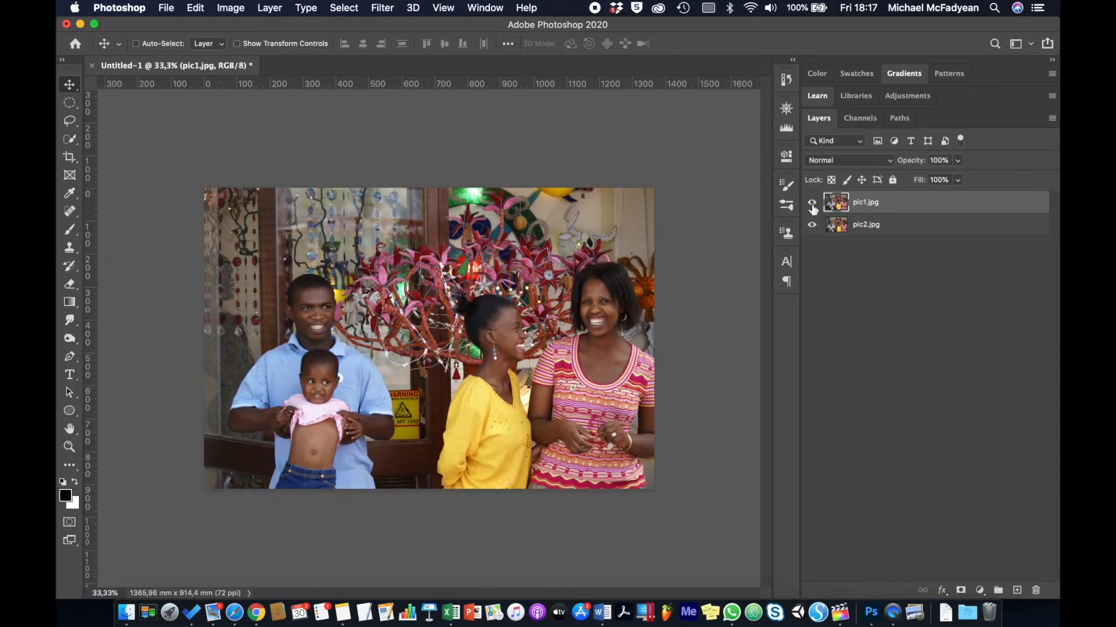
{"action": "left_click", "coordinate": [812, 204]}
{"action": "left_click", "coordinate": [812, 204]}
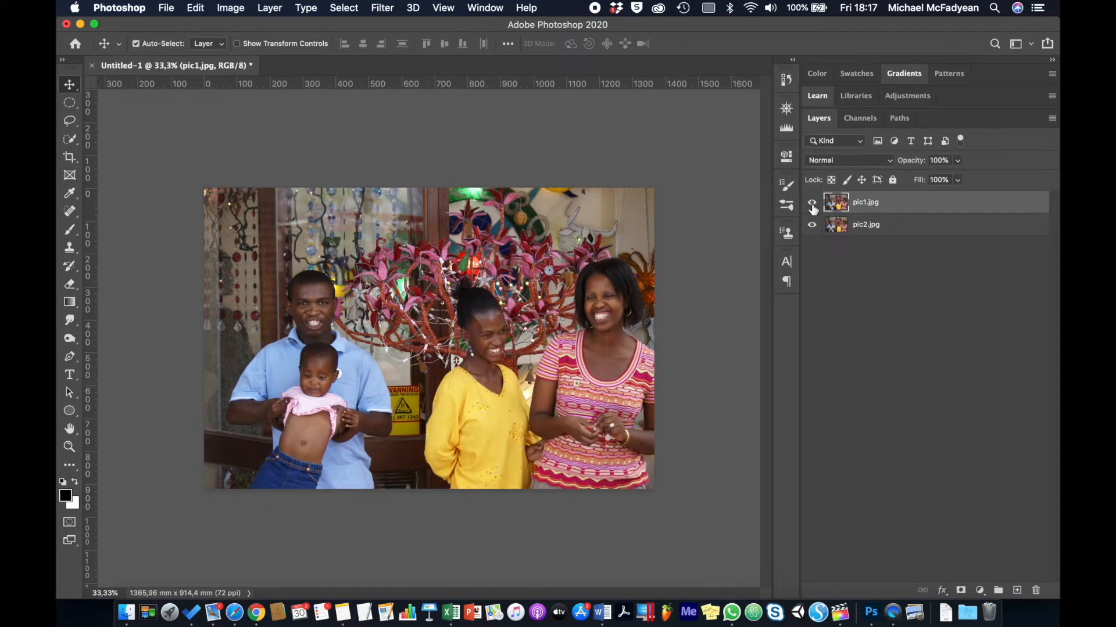
{"action": "key", "text": "super+equal"}
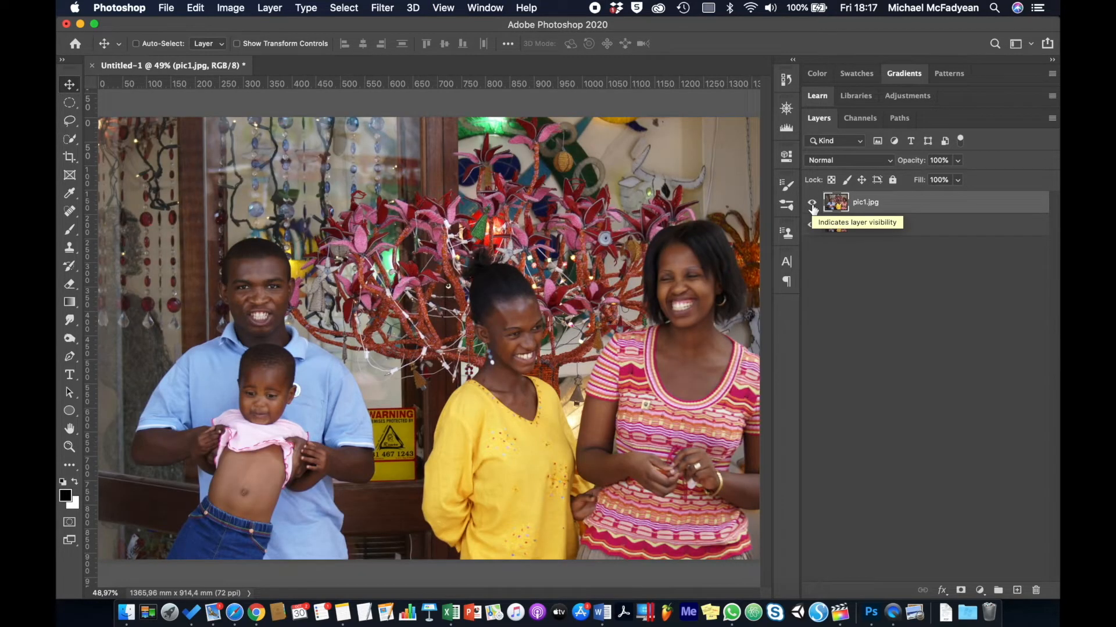
{"action": "left_click", "coordinate": [812, 204]}
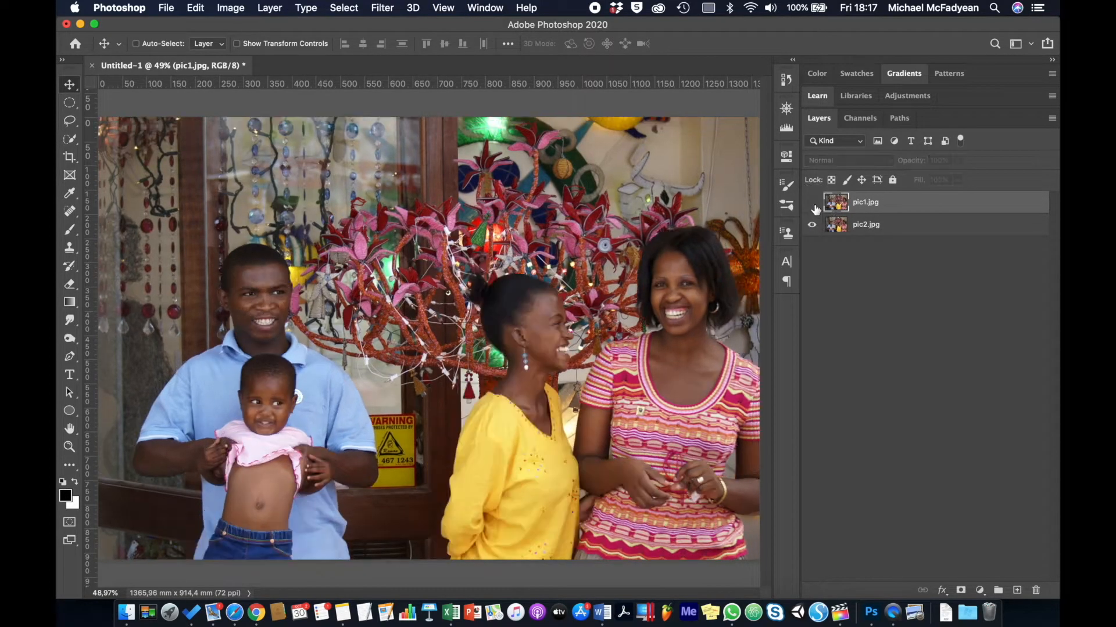
{"action": "left_click", "coordinate": [812, 205]}
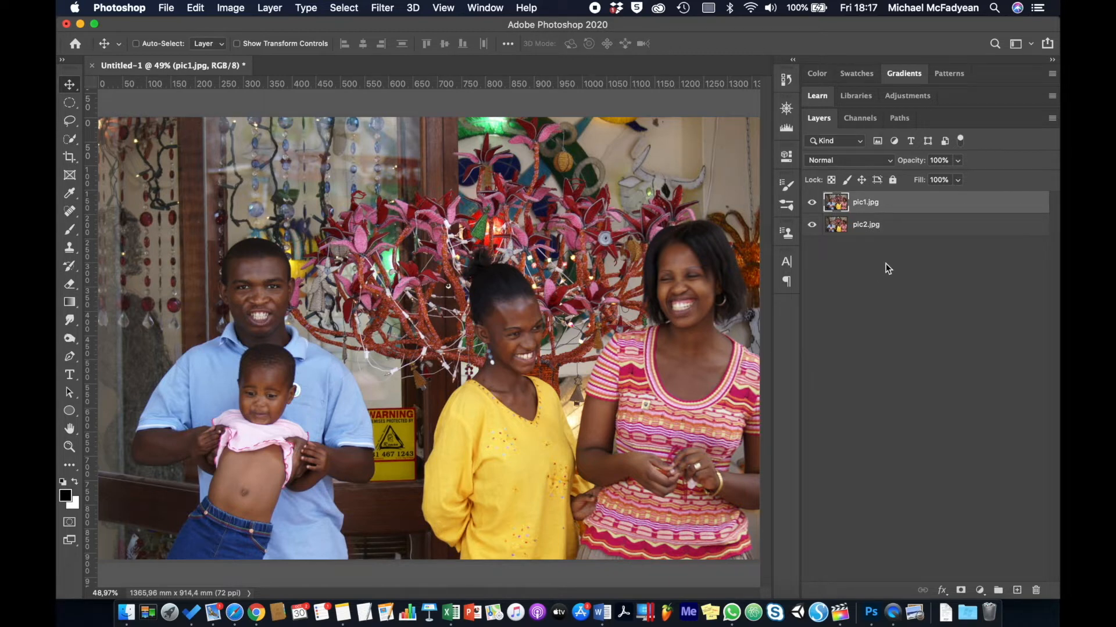
- Auto-align the pic1.jpg and pic2.jpg layers with the Auto projection, and deselect both layers
{"action": "left_click", "coordinate": [877, 227], "text": "shift"}
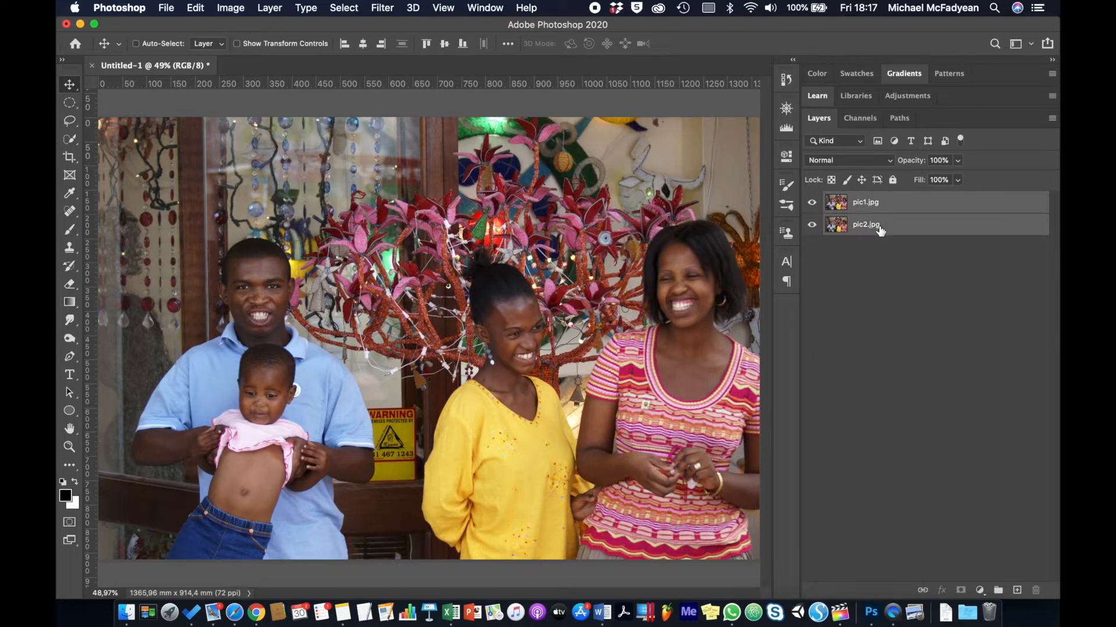
{"action": "left_click", "coordinate": [196, 8]}
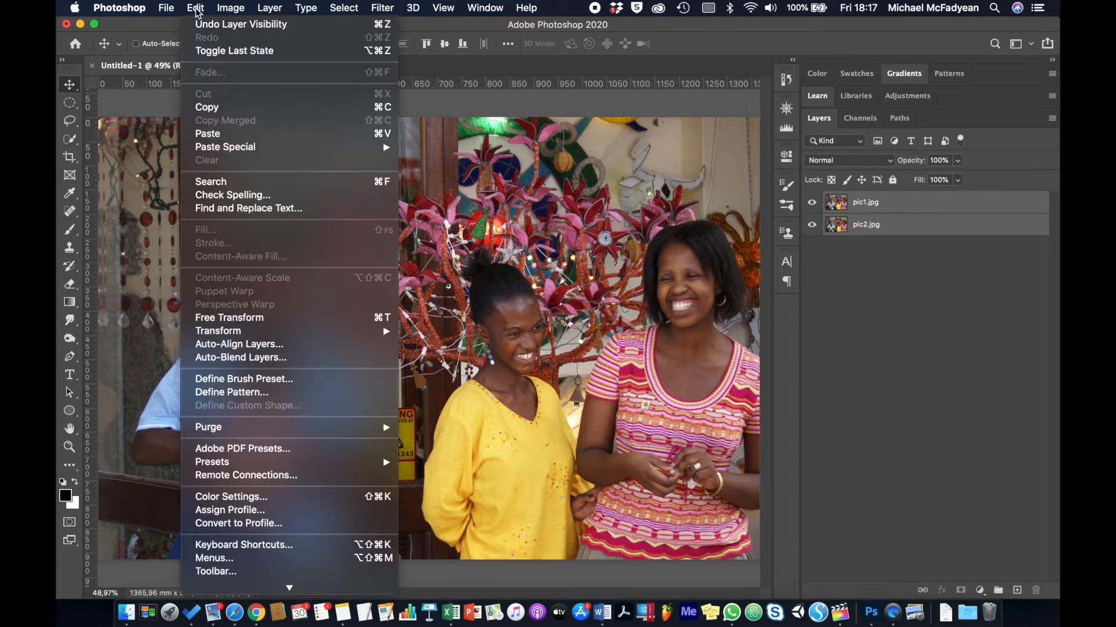
{"action": "left_click", "coordinate": [271, 345]}
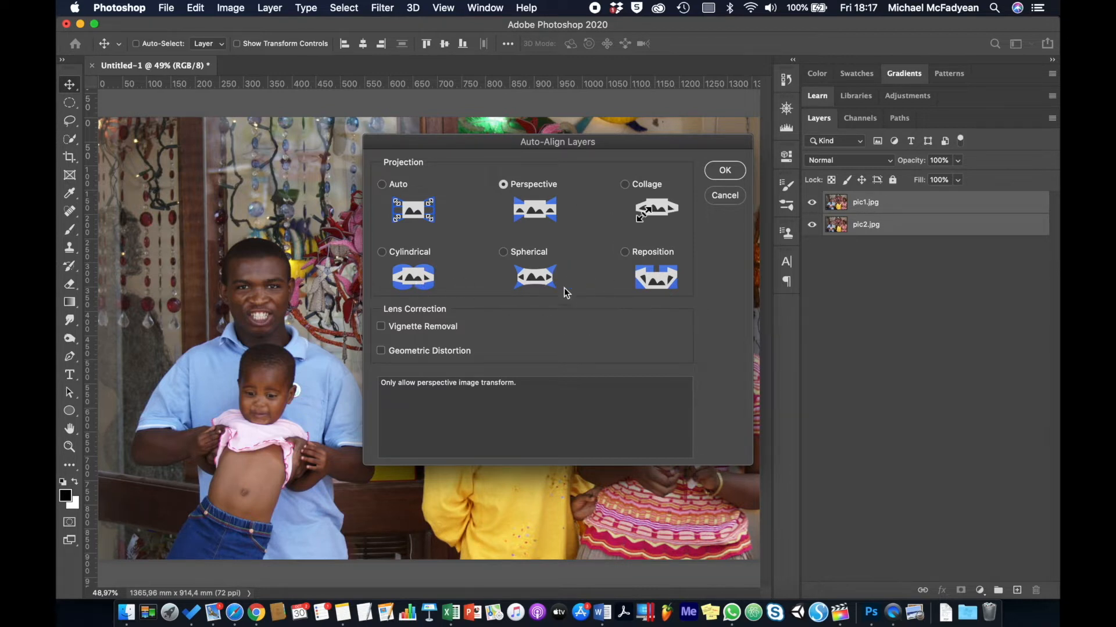
{"action": "left_click", "coordinate": [385, 186]}
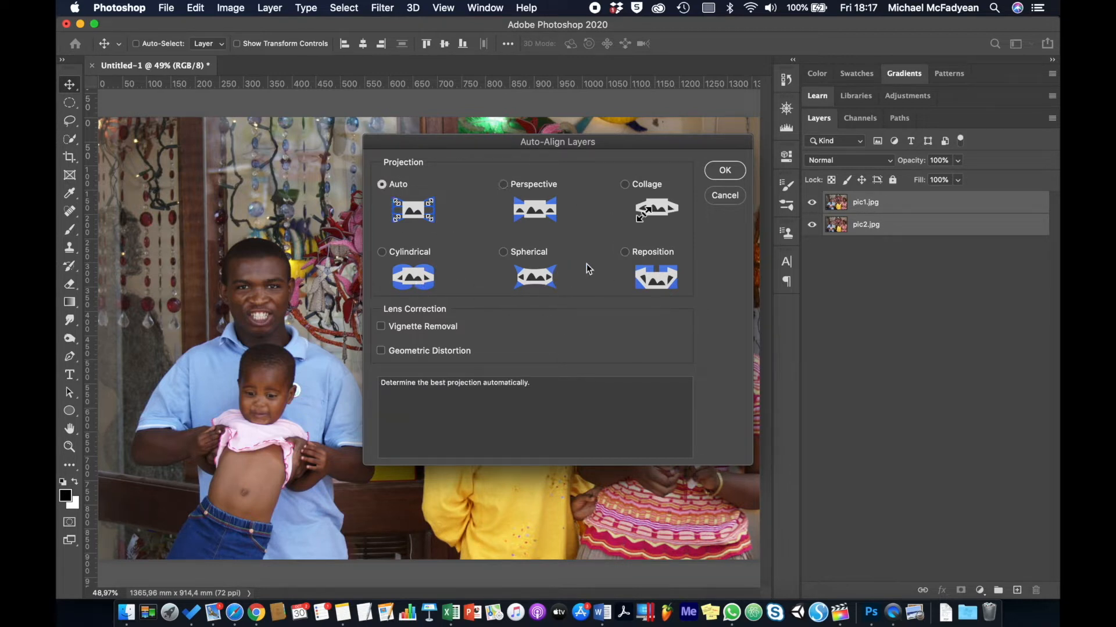
{"action": "left_click", "coordinate": [721, 173]}
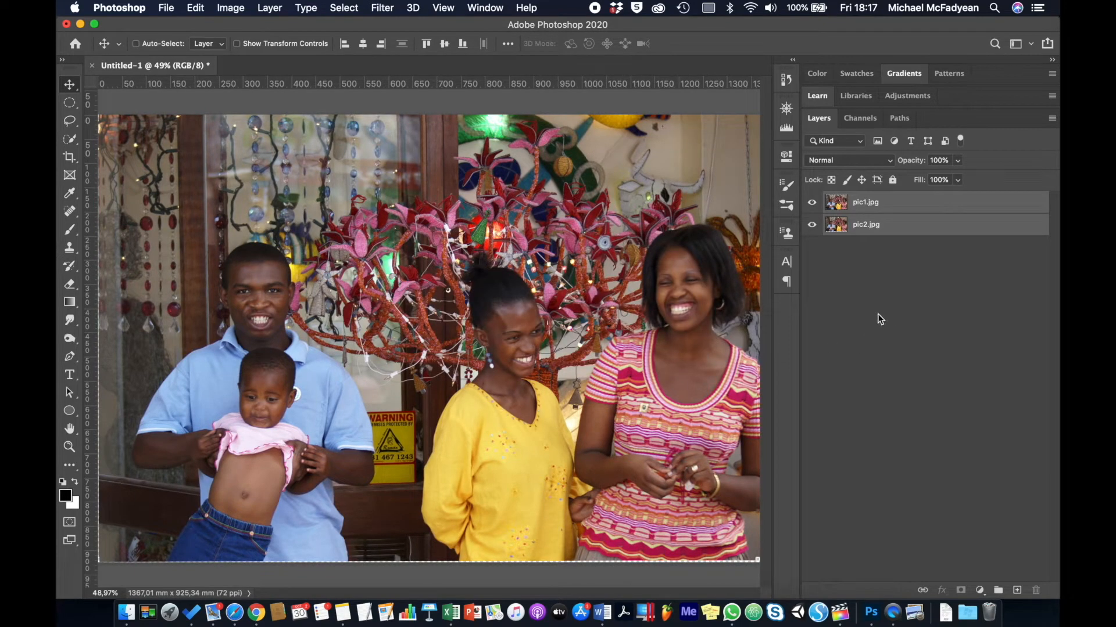
{"action": "left_click", "coordinate": [835, 251]}
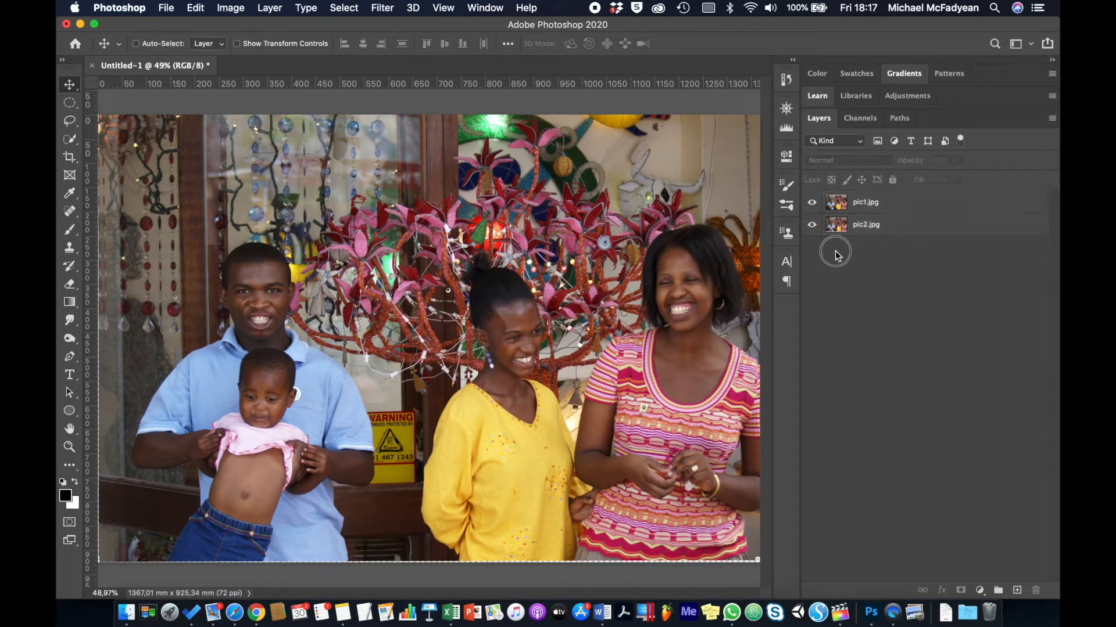
- Toggle the visibility of the pic1.jpg layer repeatedly to examine how well it lines up with pic2.jpg after the alignment
{"action": "left_click", "coordinate": [812, 203]}
{"action": "left_click", "coordinate": [812, 203]}
{"action": "left_click", "coordinate": [813, 204]}
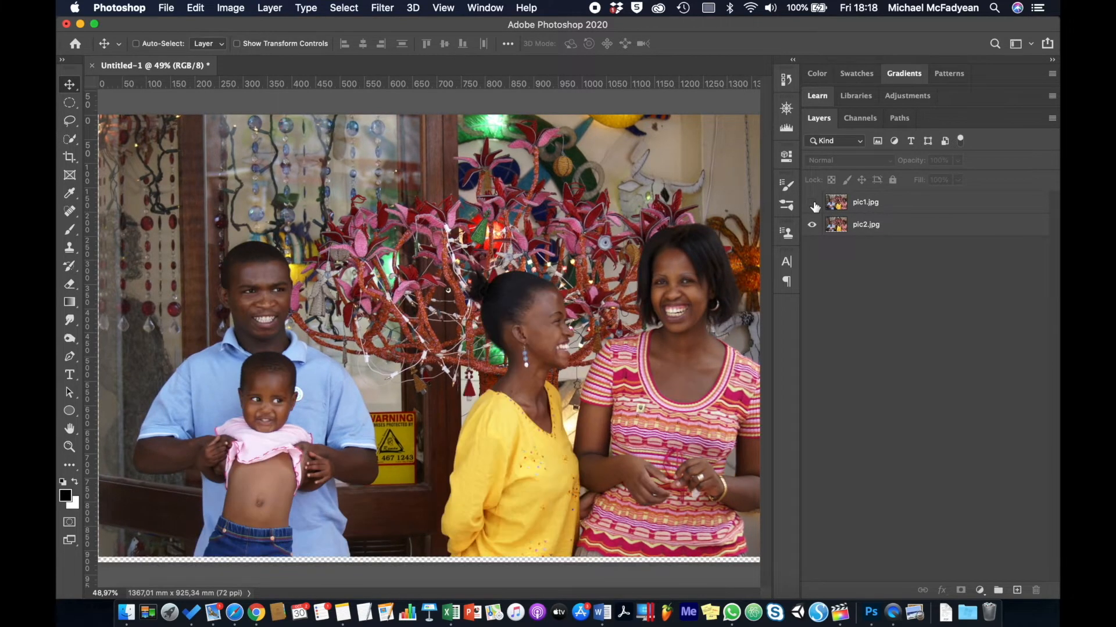
{"action": "left_click", "coordinate": [813, 203]}
{"action": "left_click", "coordinate": [813, 203]}
{"action": "left_click", "coordinate": [813, 204]}
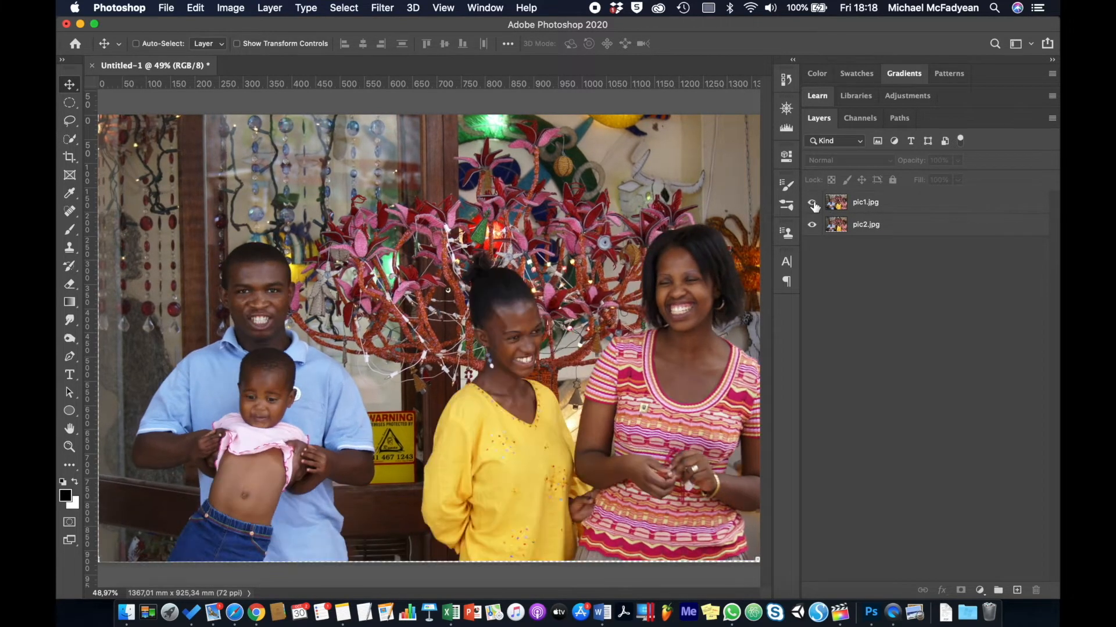
{"action": "left_click", "coordinate": [812, 204]}
{"action": "left_click", "coordinate": [813, 203]}
{"action": "left_click", "coordinate": [813, 204]}
{"action": "left_click", "coordinate": [813, 204]}
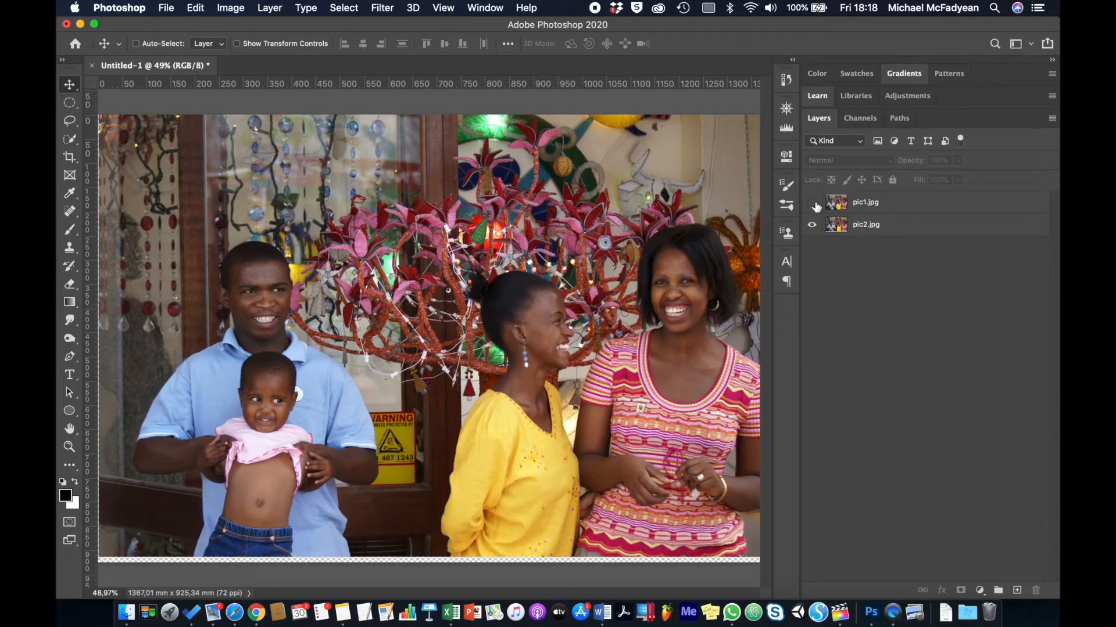
{"action": "left_click", "coordinate": [813, 204]}
{"action": "left_click", "coordinate": [813, 203]}
{"action": "left_click", "coordinate": [813, 203]}
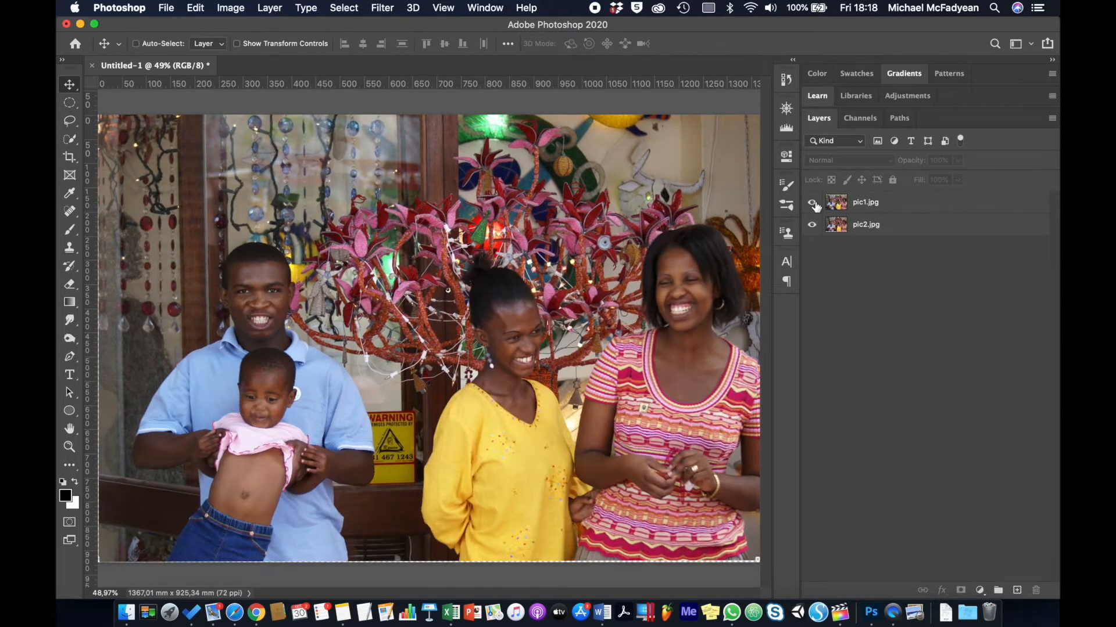
{"action": "left_click", "coordinate": [813, 203]}
{"action": "left_click", "coordinate": [813, 203]}
- Add a layer mask to the pic1.jpg layer and prepare a reset Brush with 0% hardness and black as the foreground colour
{"action": "left_click", "coordinate": [838, 206]}
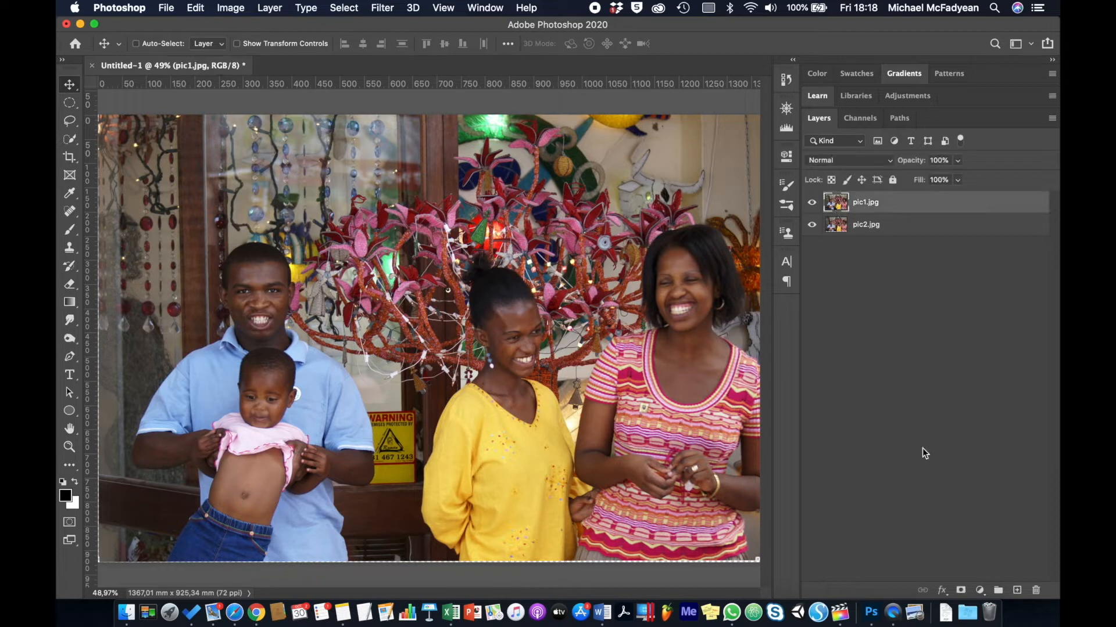
{"action": "left_click", "coordinate": [960, 590]}
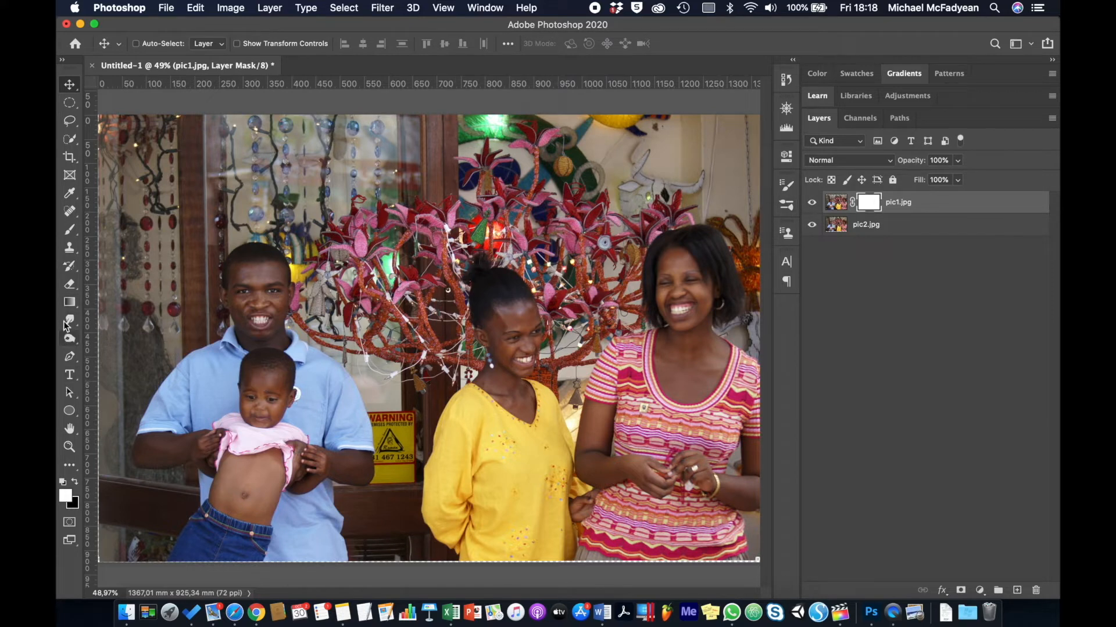
{"action": "left_click", "coordinate": [68, 231]}
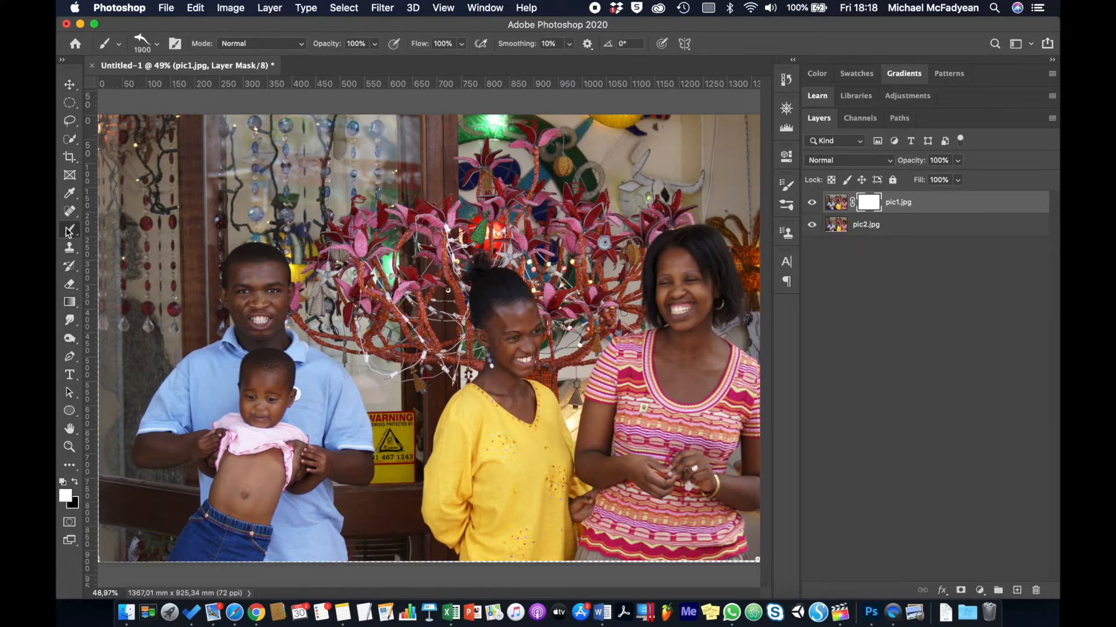
{"action": "left_click", "coordinate": [75, 482]}
{"action": "right_click", "coordinate": [107, 47]}
{"action": "left_click", "coordinate": [116, 47]}
{"action": "left_click", "coordinate": [156, 44]}
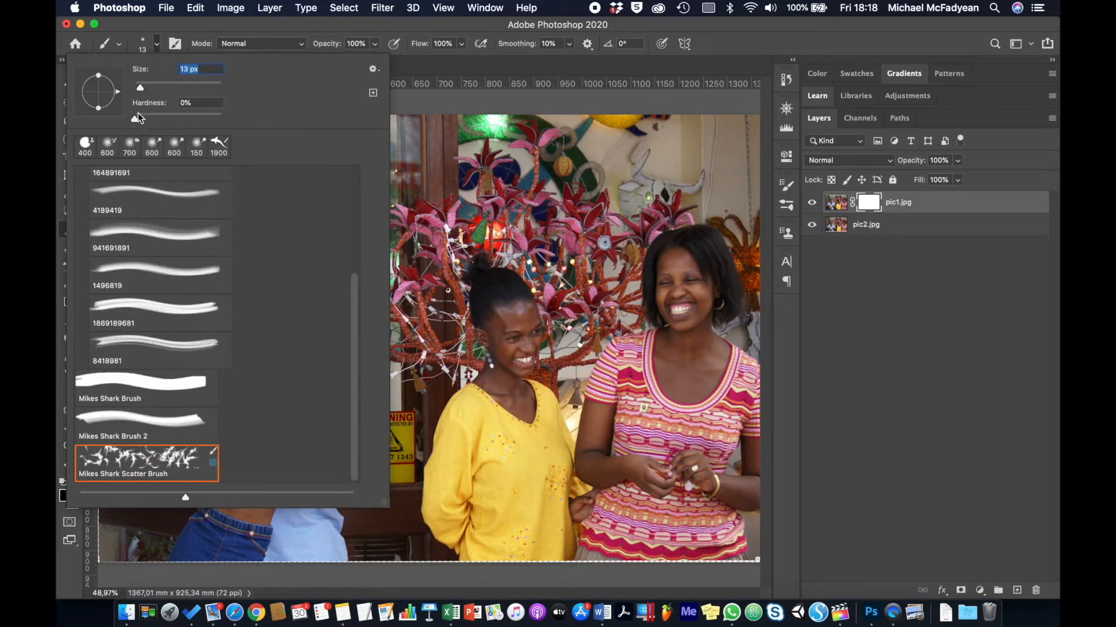
{"action": "key", "text": "Tab"}
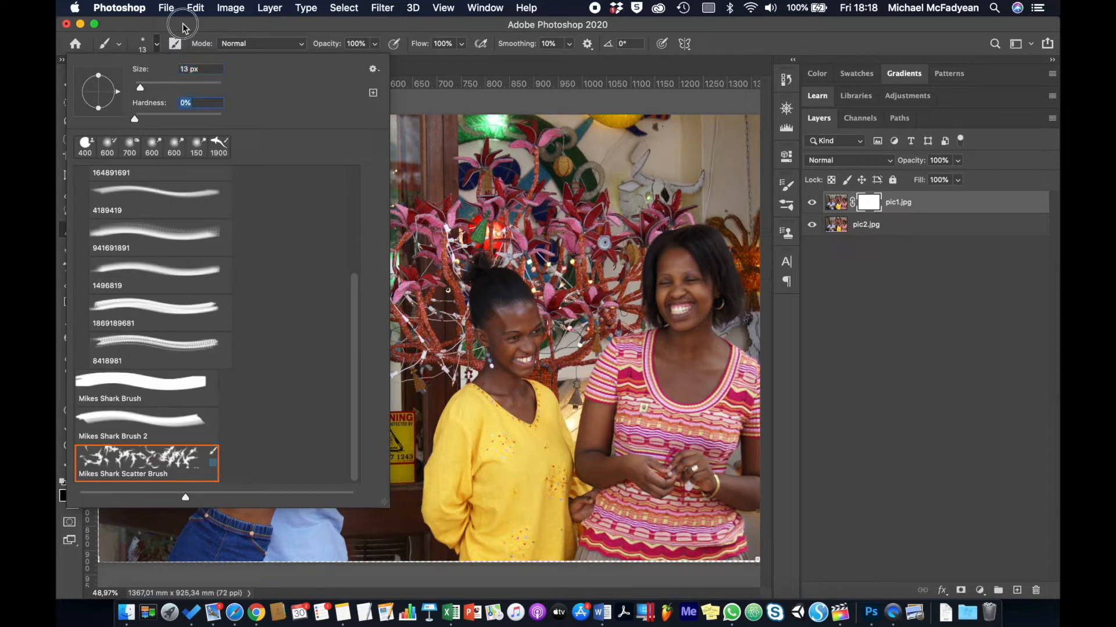
{"action": "left_click", "coordinate": [182, 26]}
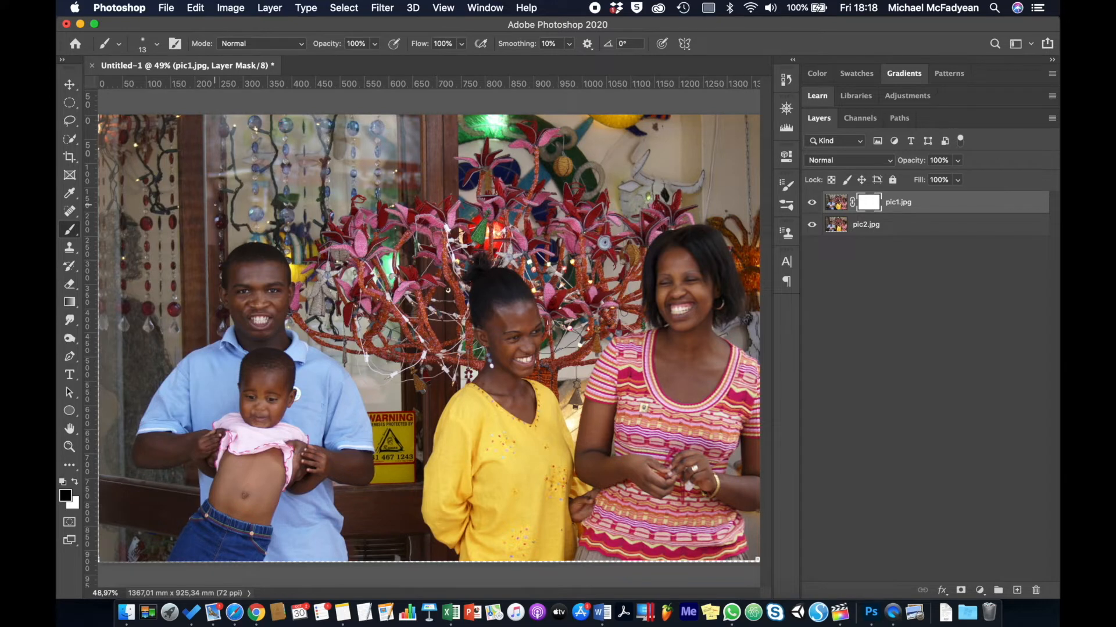
- Enlarge the brush to 300 px and paint black on the pic1.jpg mask over the baby's head to reveal pic2.jpg's version
{"action": "key", "text": "bracketright"}
{"action": "key", "text": "bracketright"}
{"action": "key", "text": "bracketright"}
{"action": "key", "text": "bracketright"}
{"action": "key", "text": "bracketright"}
{"action": "key", "text": "bracketright"}
{"action": "key", "text": "bracketright"}
{"action": "key", "text": "bracketright"}
{"action": "key", "text": "bracketright"}
{"action": "key", "text": "bracketright"}
{"action": "key", "text": "bracketright"}
{"action": "key", "text": "bracketright"}
{"action": "key", "text": "bracketright"}
{"action": "key", "text": "bracketright"}
{"action": "key", "text": "bracketright"}
{"action": "key", "text": "bracketright"}
{"action": "key", "text": "bracketleft"}
{"action": "mouse_move", "coordinate": [265, 393]}
{"action": "left_mouse_down"}
{"action": "mouse_move", "coordinate": [283, 392]}
{"action": "mouse_move", "coordinate": [265, 402]}
{"action": "mouse_move", "coordinate": [277, 369]}
{"action": "mouse_move", "coordinate": [255, 410]}
{"action": "mouse_move", "coordinate": [284, 417]}
{"action": "mouse_move", "coordinate": [294, 386]}
{"action": "mouse_move", "coordinate": [278, 362]}
{"action": "mouse_move", "coordinate": [247, 383]}
{"action": "mouse_move", "coordinate": [256, 422]}
{"action": "mouse_move", "coordinate": [298, 378]}
{"action": "mouse_move", "coordinate": [264, 363]}
{"action": "mouse_move", "coordinate": [244, 395]}
{"action": "mouse_move", "coordinate": [262, 419]}
{"action": "mouse_move", "coordinate": [294, 383]}
{"action": "left_mouse_up"}
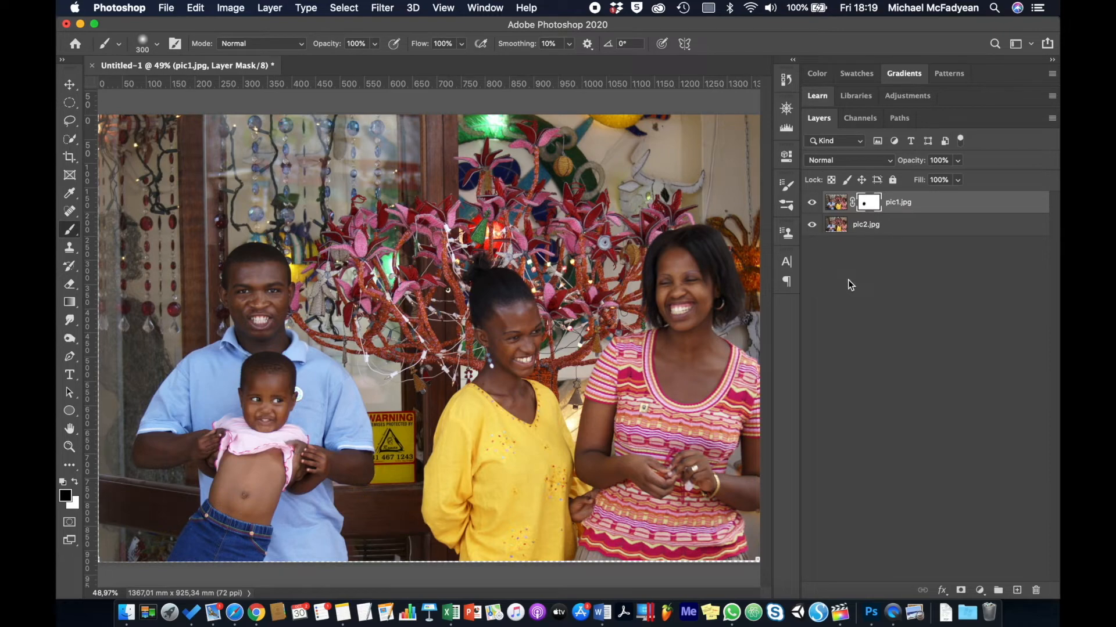
- Examine the pic1.jpg mask on its own and its cut-out with pic2.jpg temporarily hidden, and return to the Move tool
{"action": "left_click", "coordinate": [873, 206], "text": "alt"}
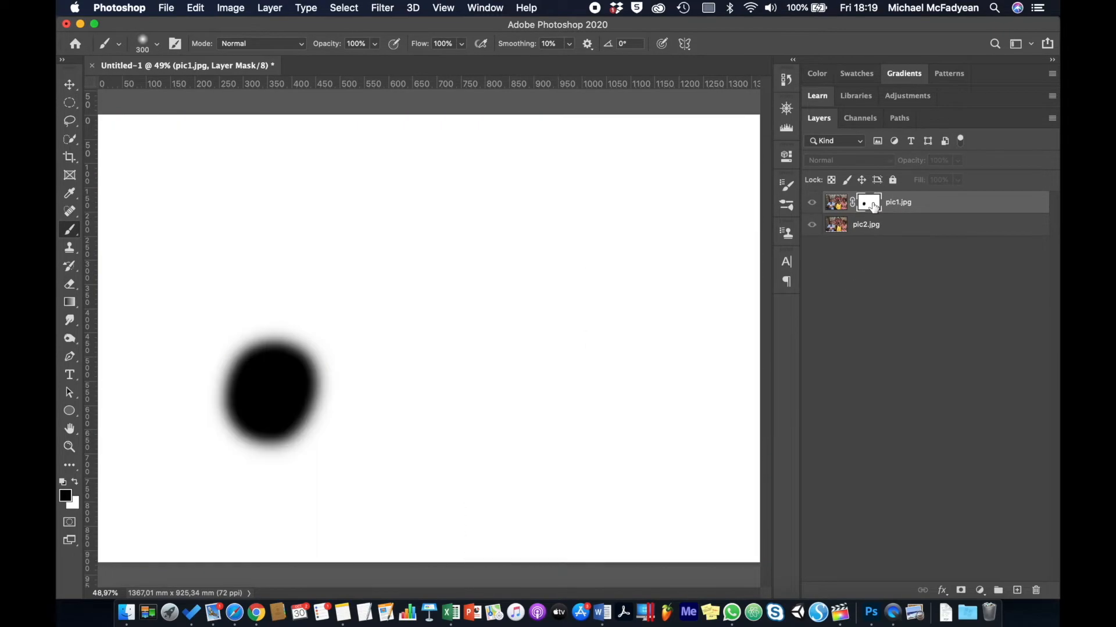
{"action": "left_click", "coordinate": [873, 206], "text": "alt"}
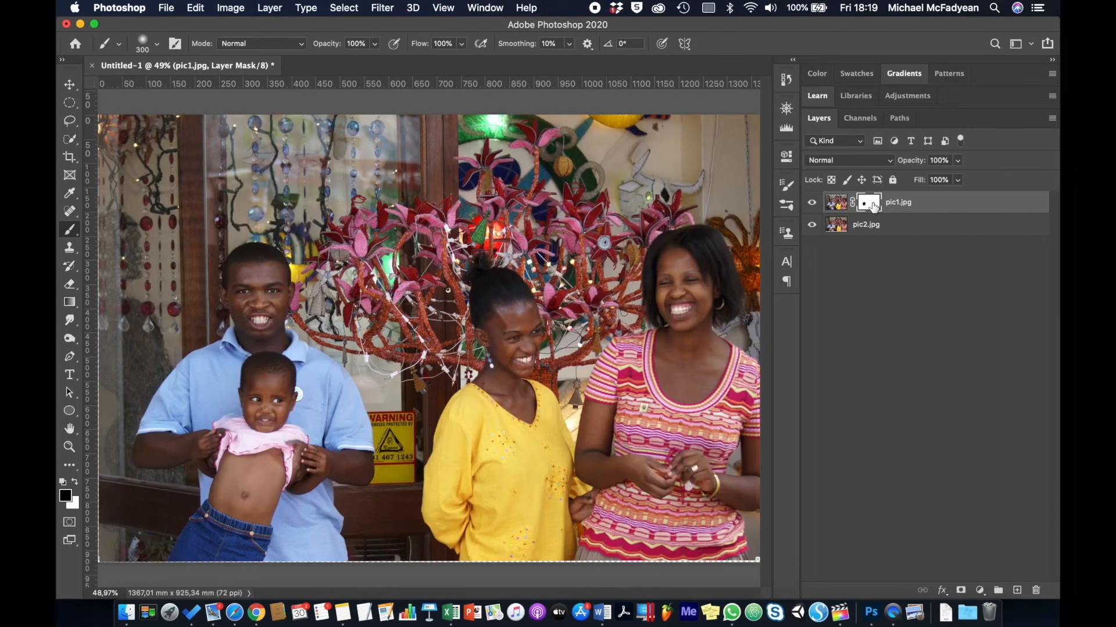
{"action": "left_click", "coordinate": [812, 226]}
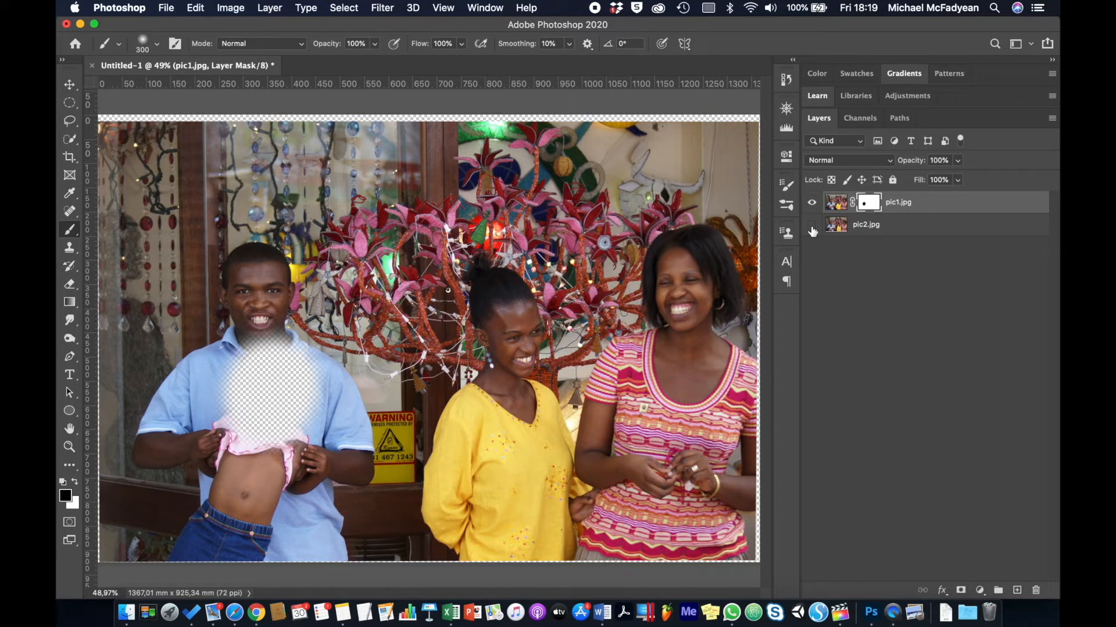
{"action": "left_click", "coordinate": [811, 227]}
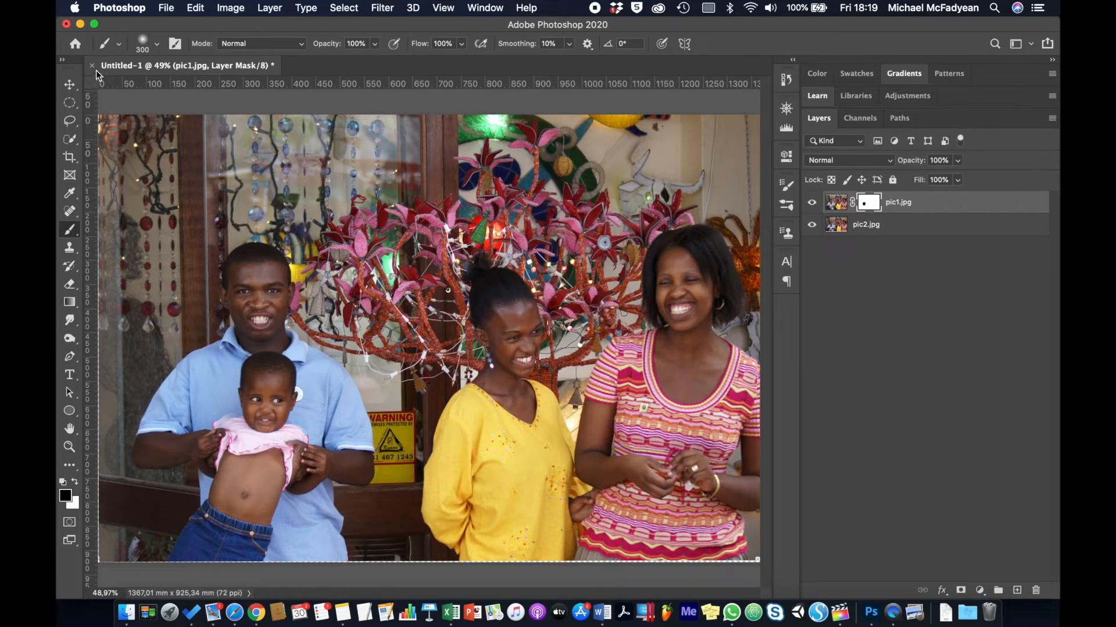
{"action": "left_click", "coordinate": [70, 85]}
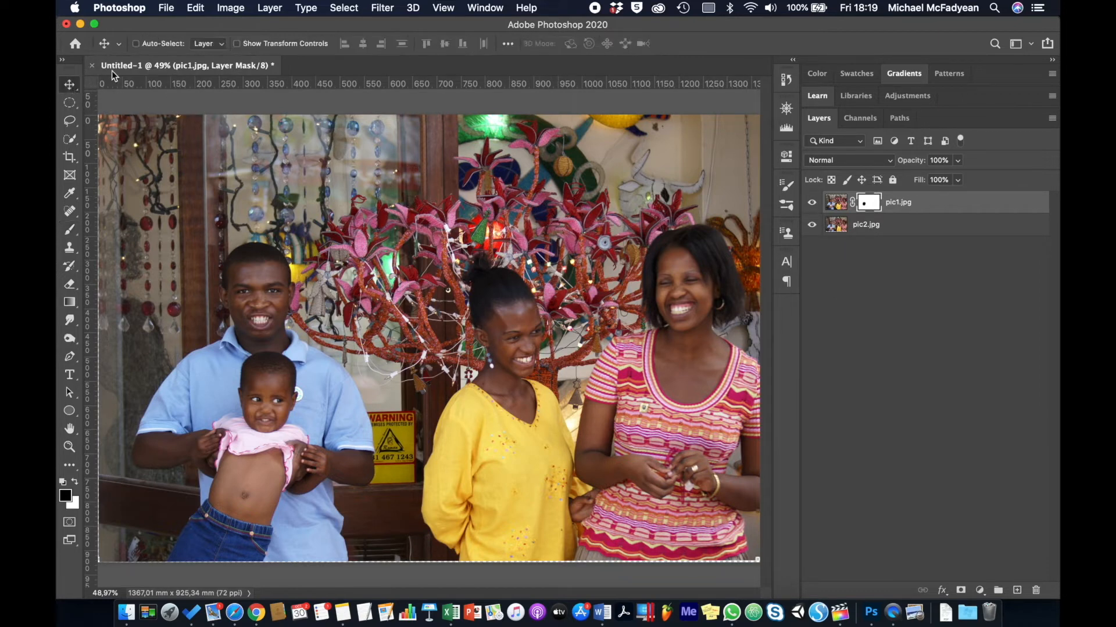
- Switch to Finder and preview DSC05149.jpg through DSC05154.jpg in the Durban Bay Pan folder to examine how the shots follow each other
{"action": "left_click", "coordinate": [126, 613]}
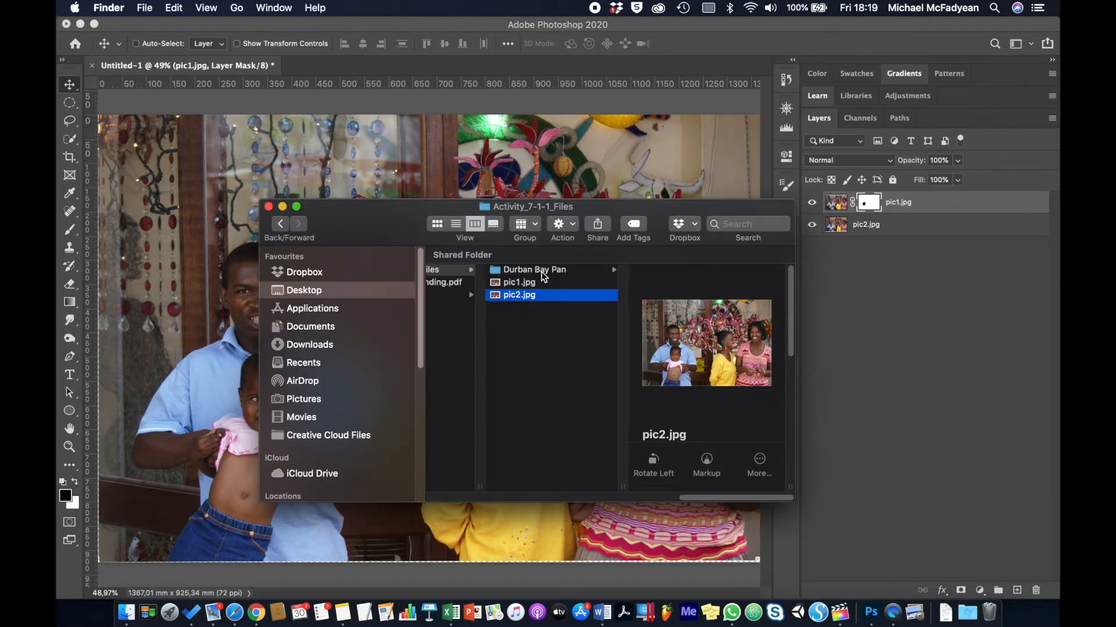
{"action": "left_click", "coordinate": [544, 273]}
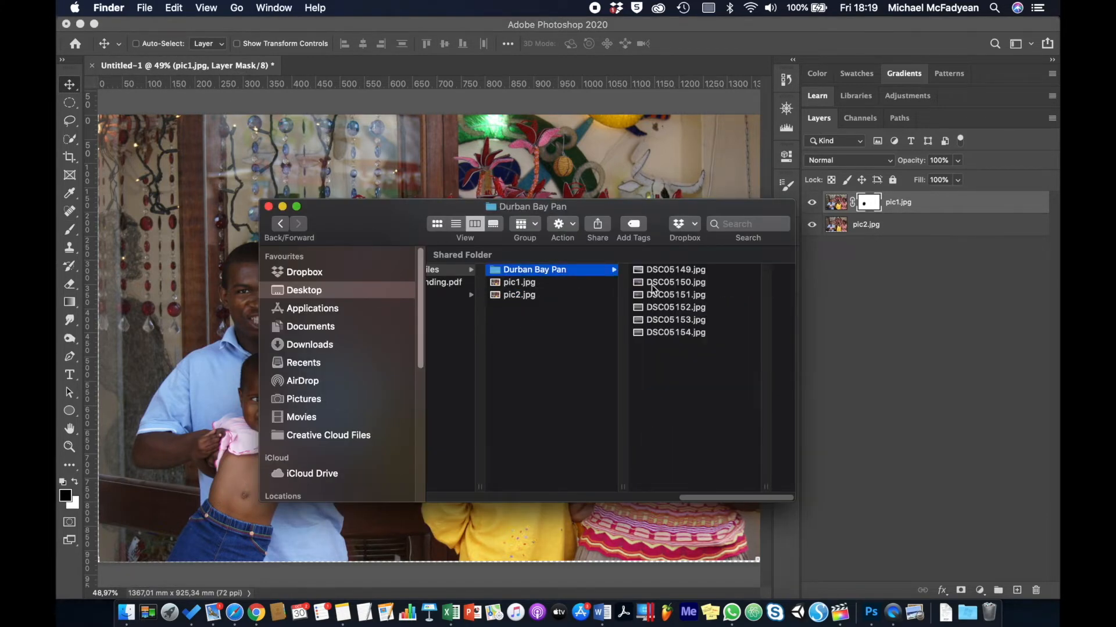
{"action": "left_click", "coordinate": [677, 270]}
{"action": "key", "text": "space"}
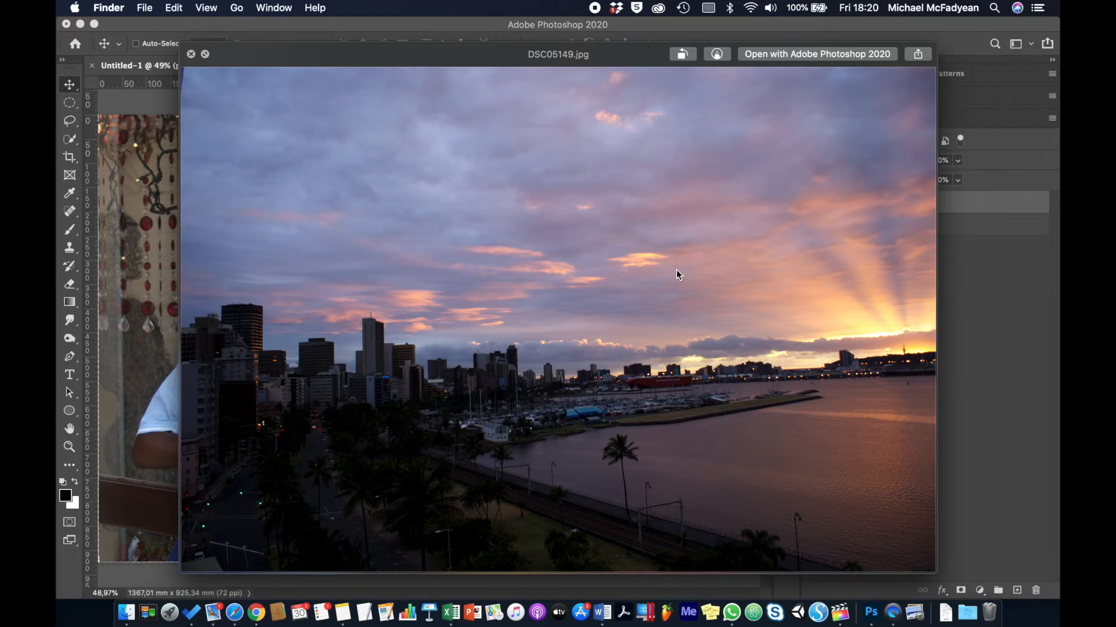
{"action": "key", "text": "Down"}
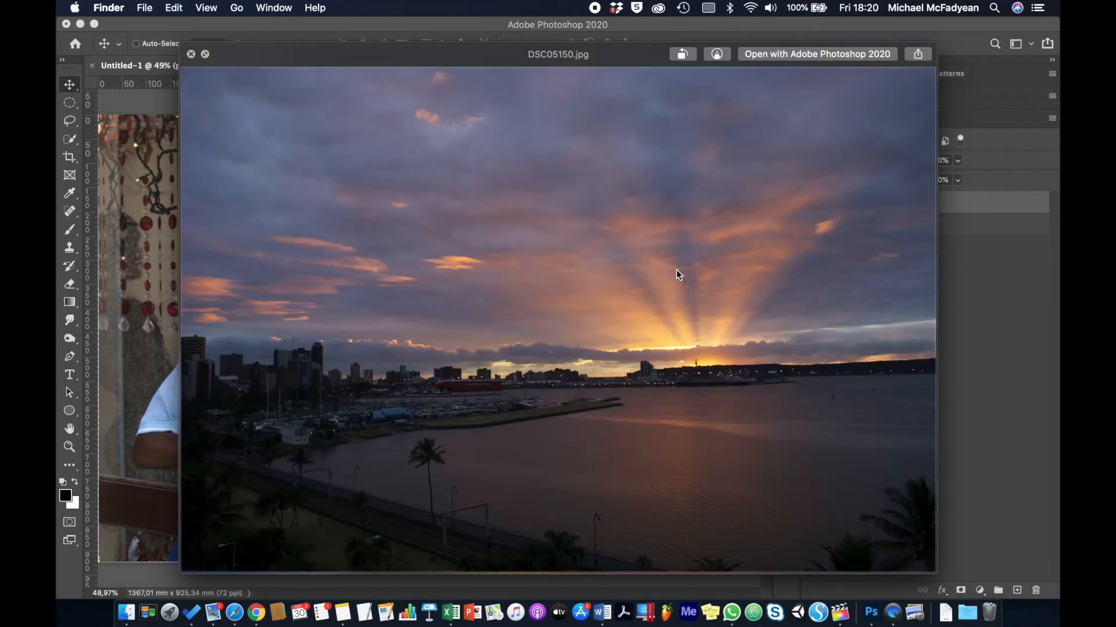
{"action": "key", "text": "Down"}
{"action": "key", "text": "Down"}
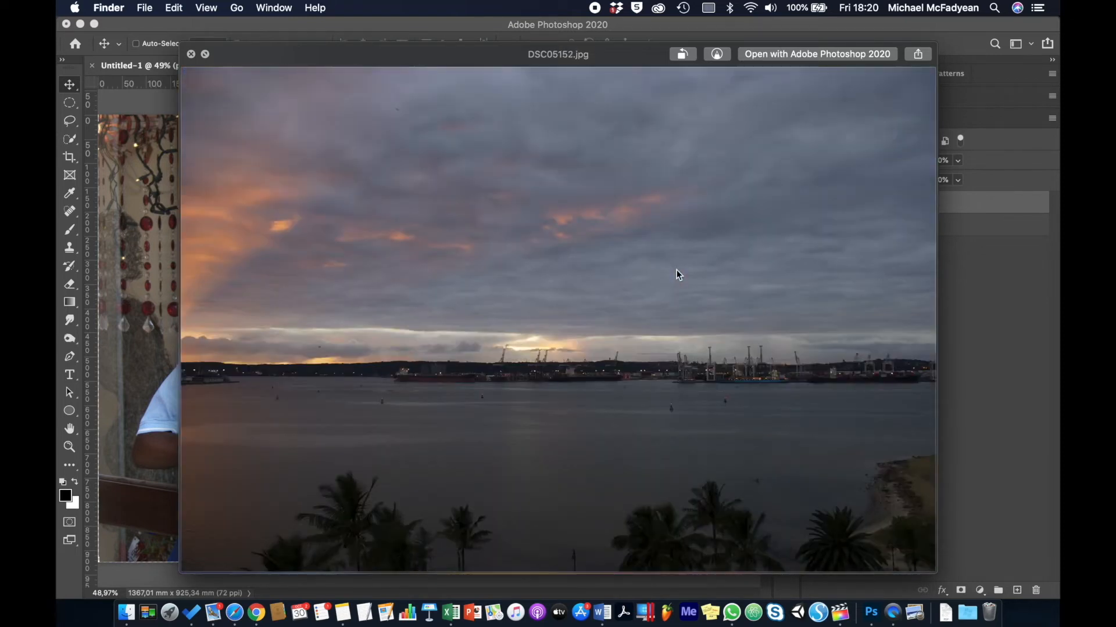
{"action": "key", "text": "Down"}
{"action": "key", "text": "Down"}
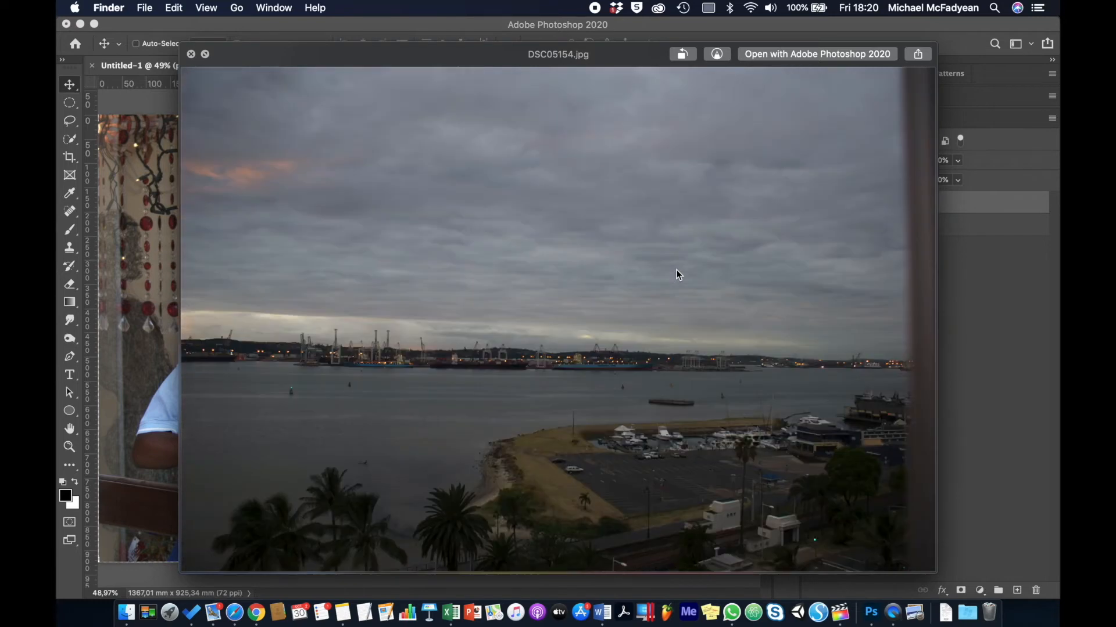
{"action": "key", "text": "Up"}
{"action": "key", "text": "Up"}
{"action": "key", "text": "Up"}
{"action": "key", "text": "Up"}
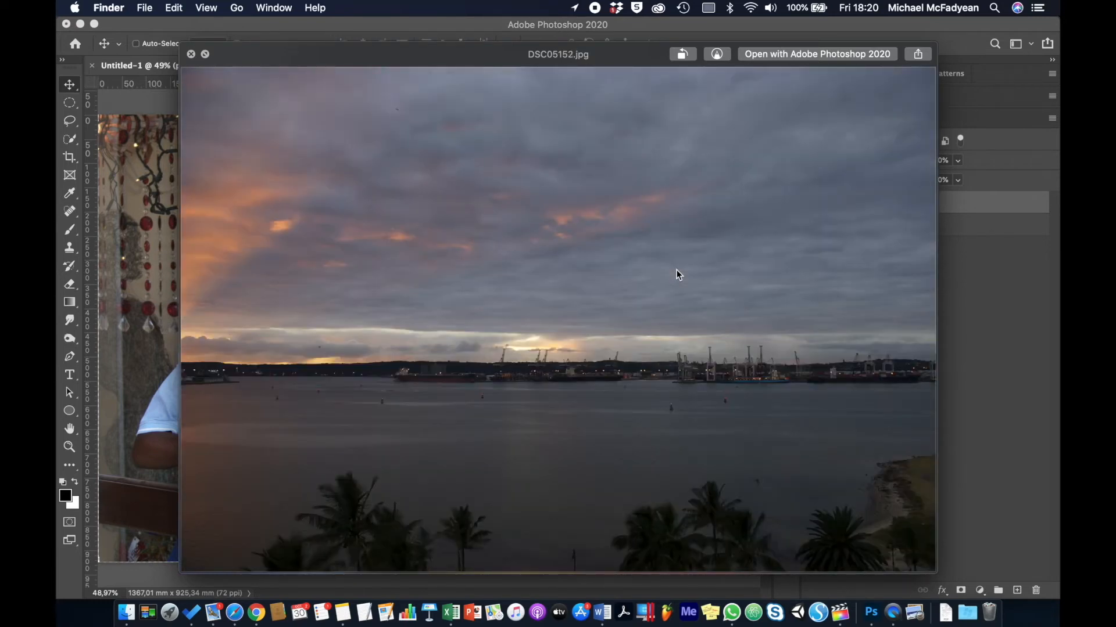
{"action": "key", "text": "Up"}
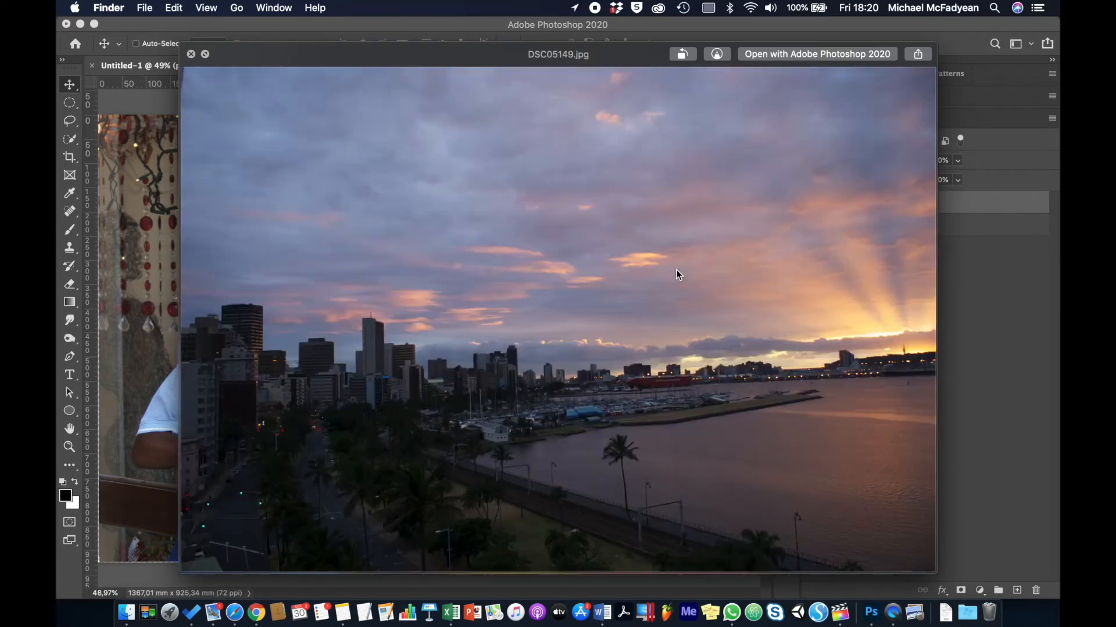
{"action": "key", "text": "space"}
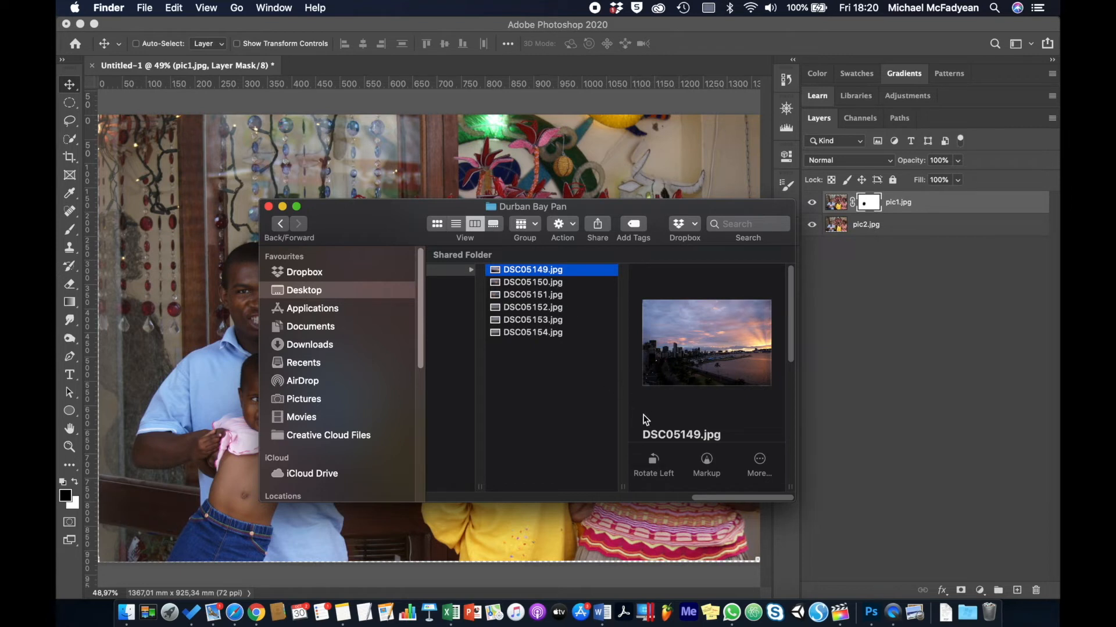
- Step through DSC05150.jpg to DSC05154.jpg in the file list to look at their thumbnails
{"action": "left_click", "coordinate": [549, 284]}
{"action": "left_click", "coordinate": [544, 295]}
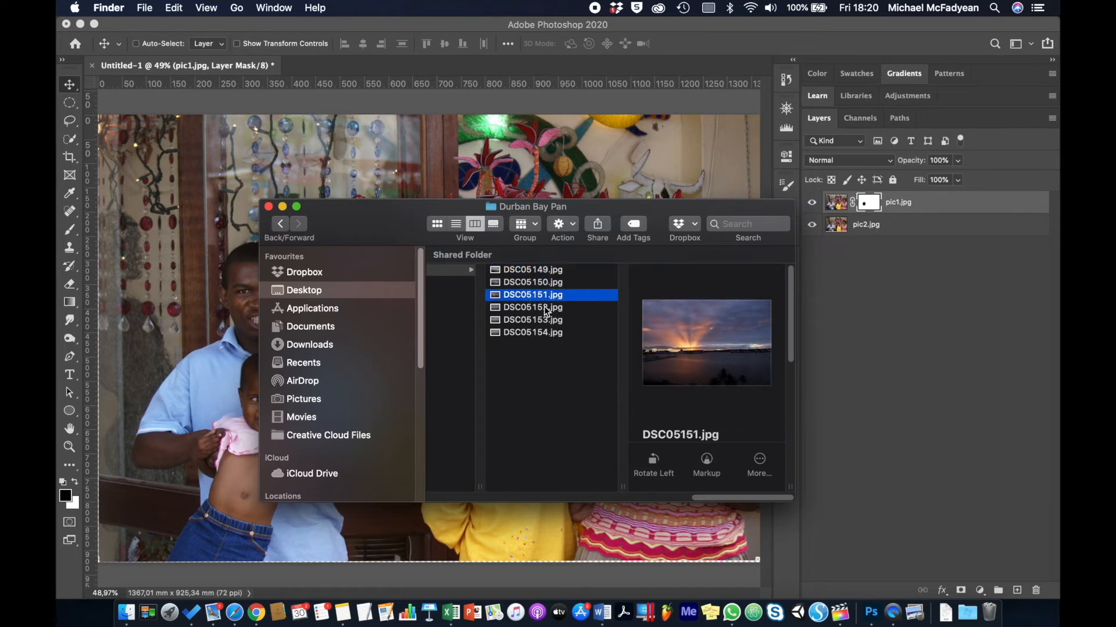
{"action": "key", "text": "Down"}
{"action": "key", "text": "Down"}
{"action": "key", "text": "Down"}
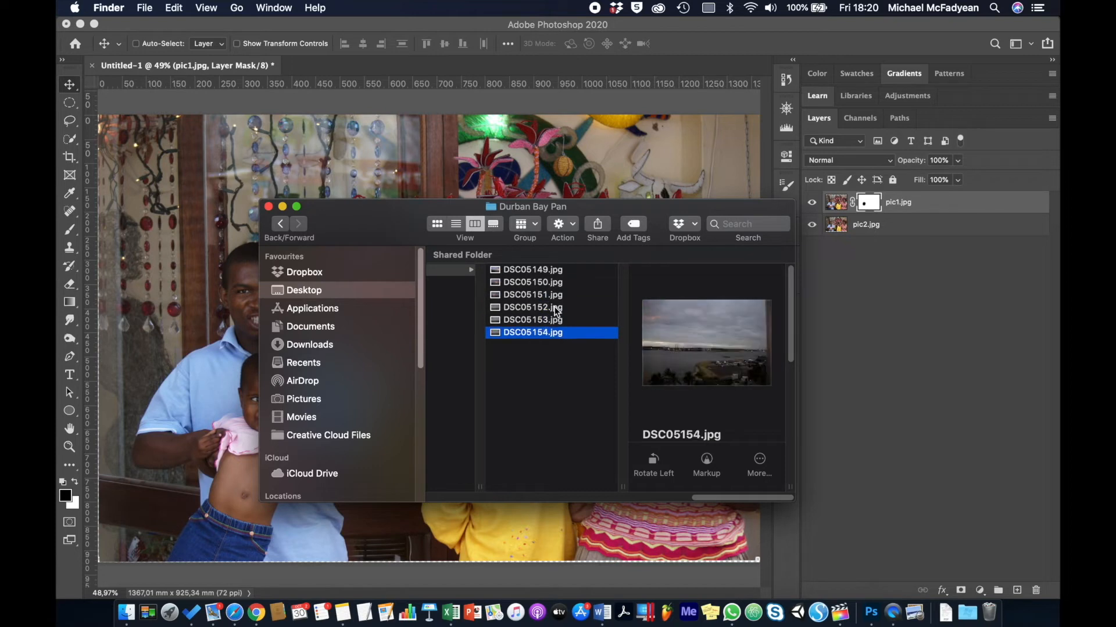
- Switch back to Photoshop, start Photomerge and choose the Cylindrical layout
{"action": "left_click", "coordinate": [457, 29]}
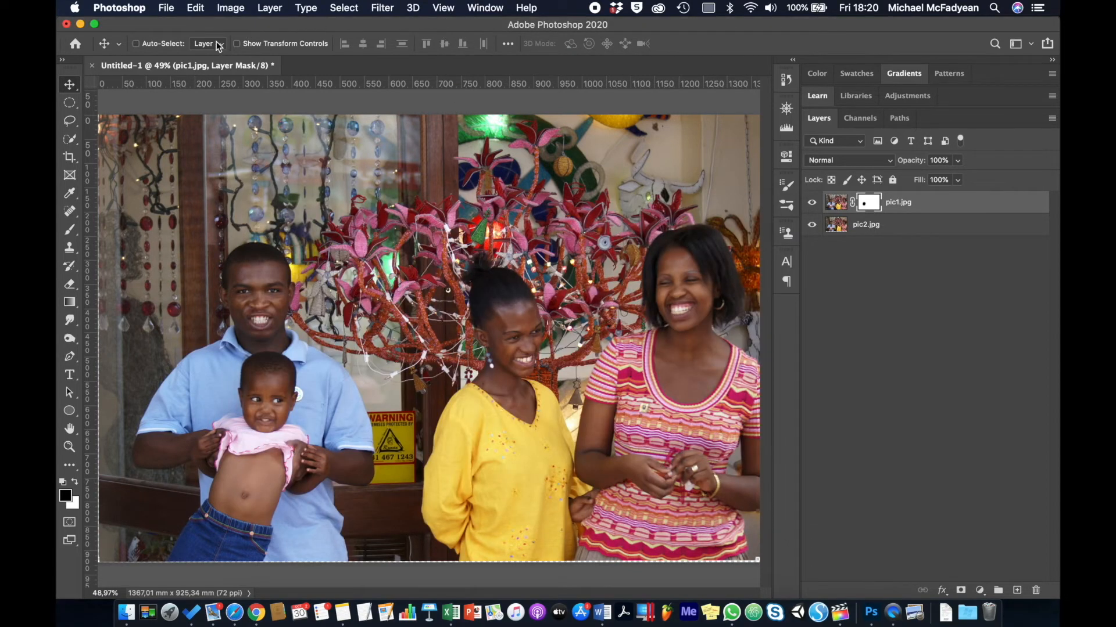
{"action": "left_click", "coordinate": [170, 9]}
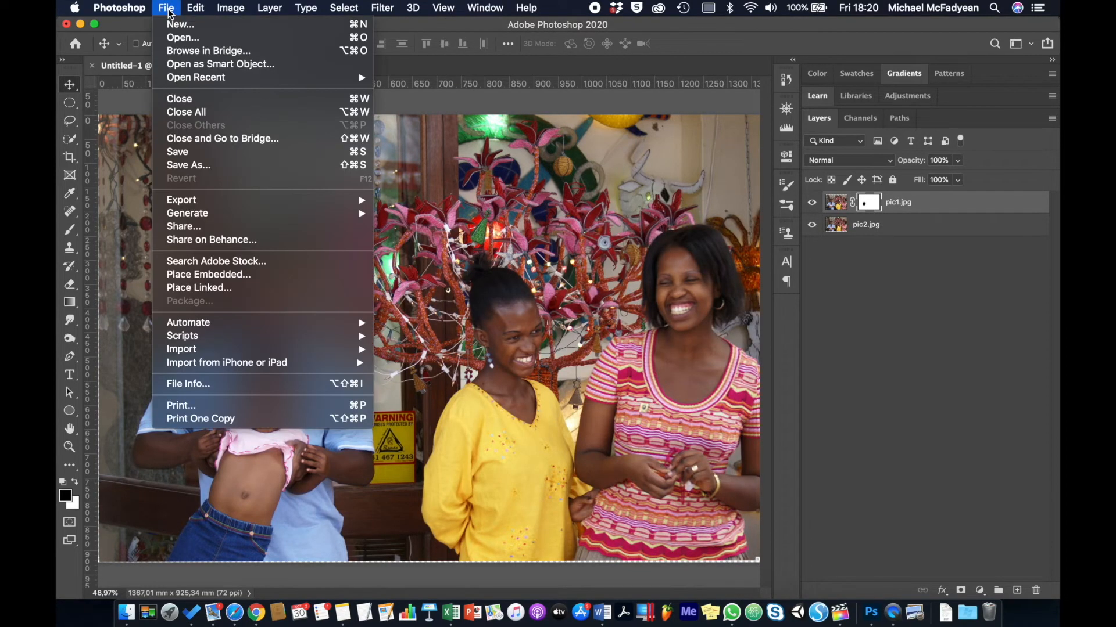
{"action": "mouse_move", "coordinate": [240, 319]}
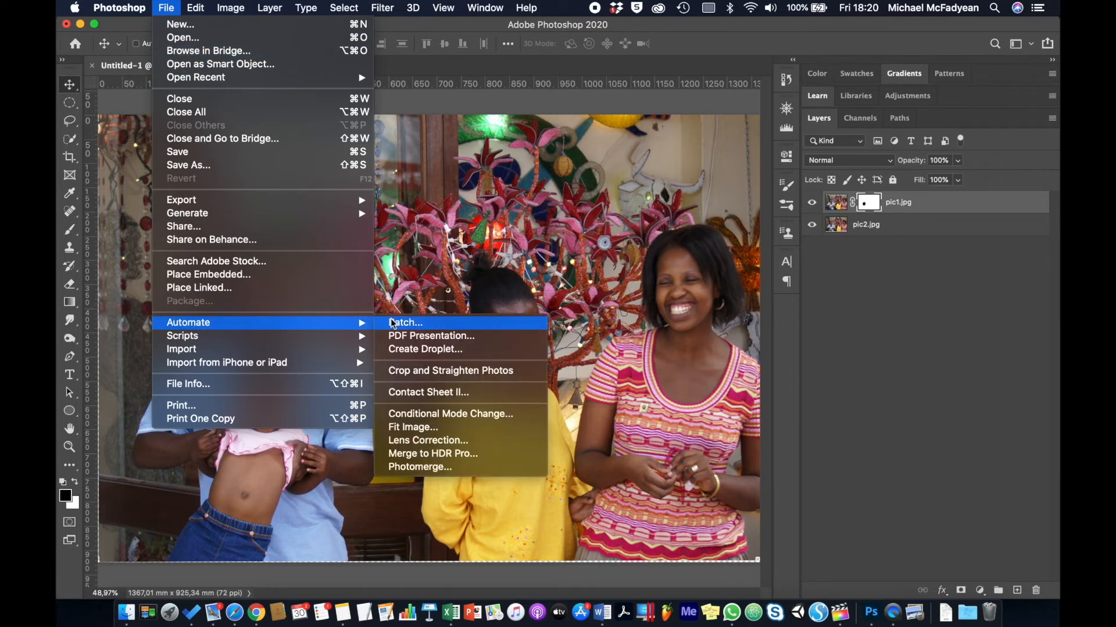
{"action": "left_click", "coordinate": [427, 468]}
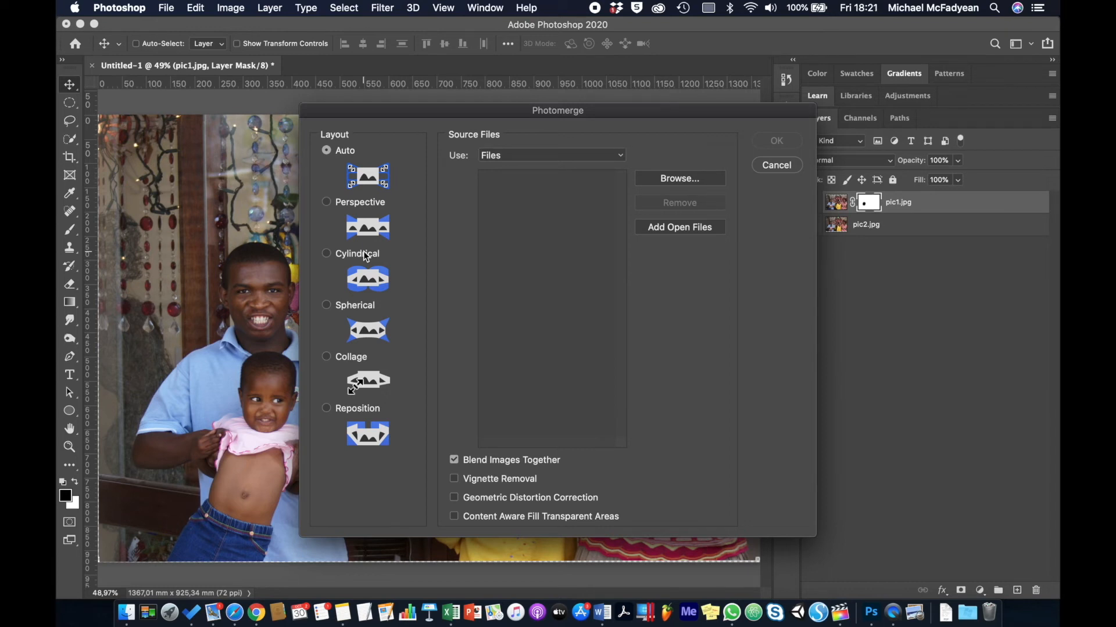
{"action": "left_click", "coordinate": [327, 255]}
- Merge DSC05149.jpg to DSC05154.jpg from Durban Bay Pan, with image blending and Content Aware Fill Transparent Areas enabled, and deselect the selection
{"action": "left_click", "coordinate": [655, 179]}
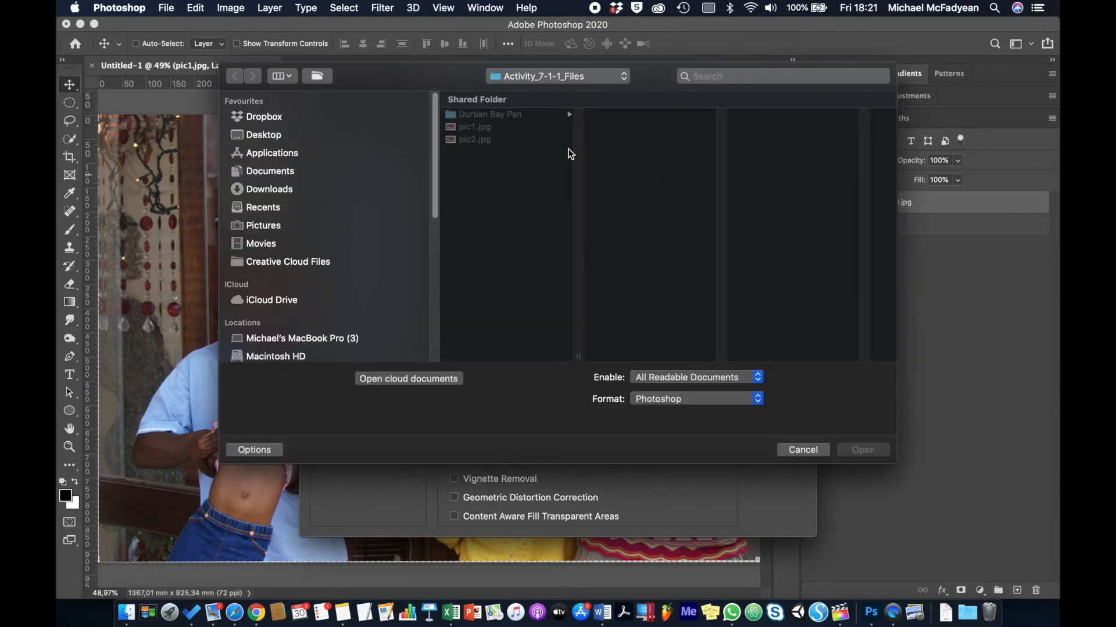
{"action": "left_click", "coordinate": [514, 115]}
{"action": "left_click_drag", "start_coordinate": [640, 201], "coordinate": [640, 113]}
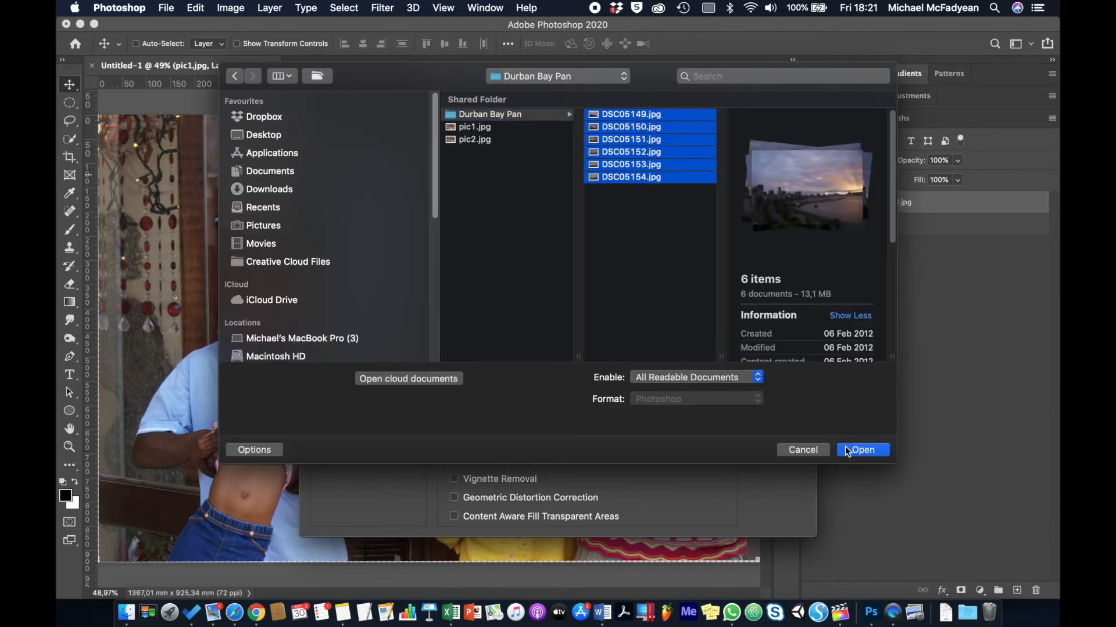
{"action": "left_click", "coordinate": [847, 451]}
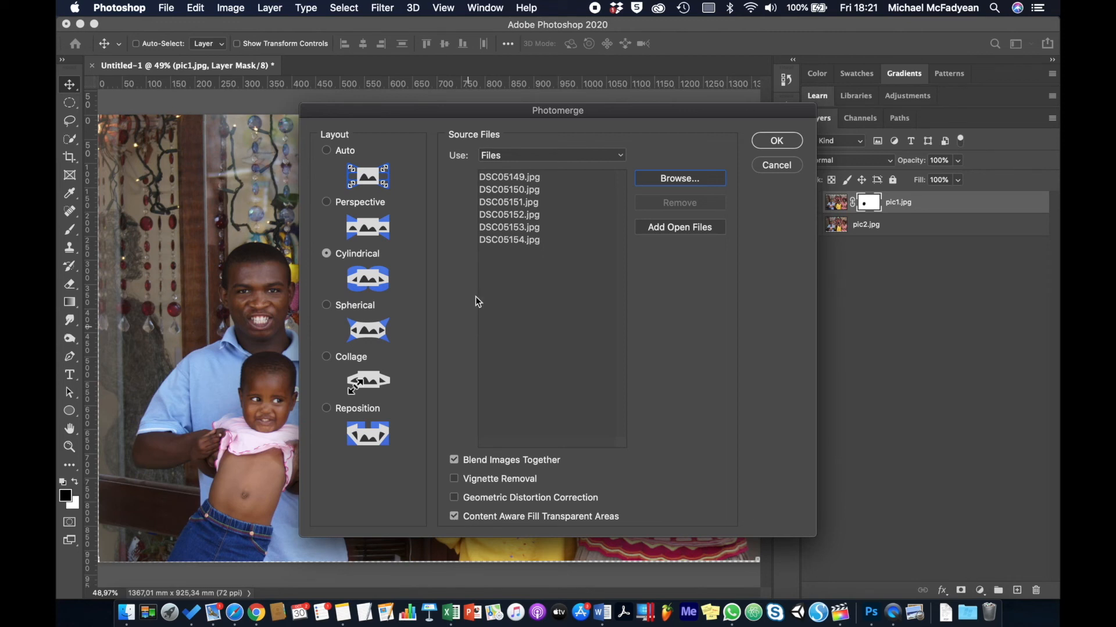
{"action": "left_click", "coordinate": [789, 137]}
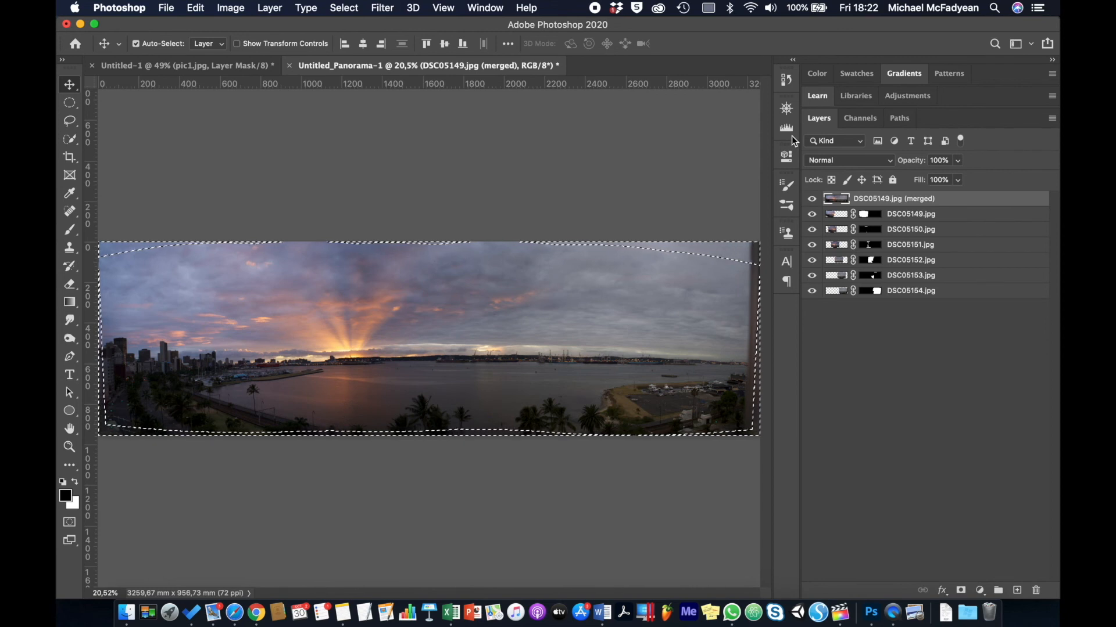
{"action": "key", "text": "super+d"}
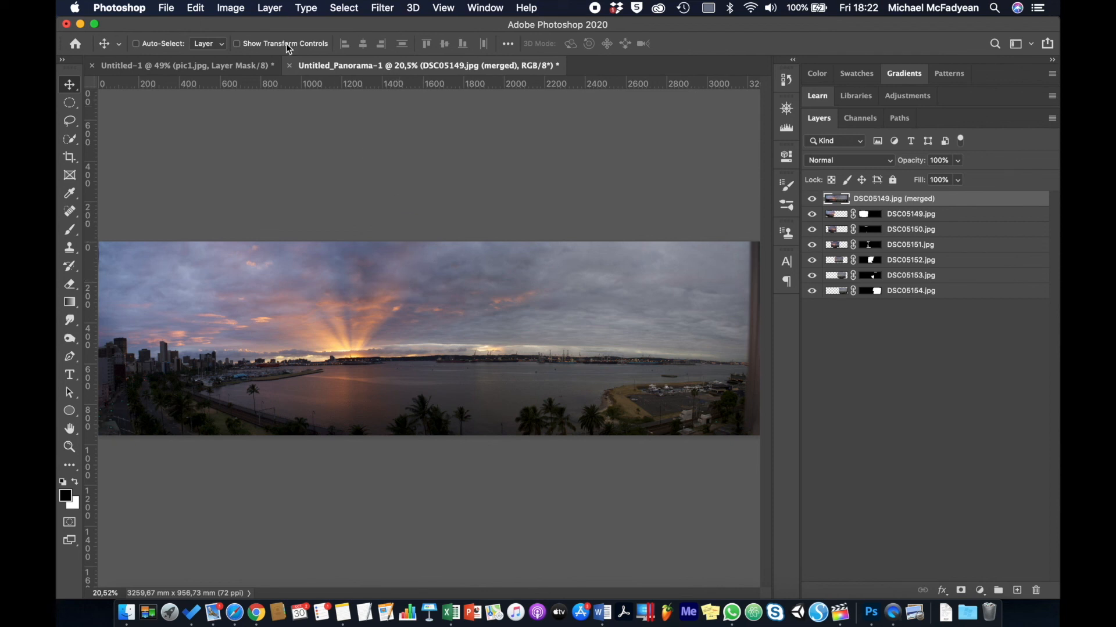
- Turn off resampling in the panorama's image size settings and set the resolution to 300 pixels/inch
{"action": "left_click", "coordinate": [235, 9]}
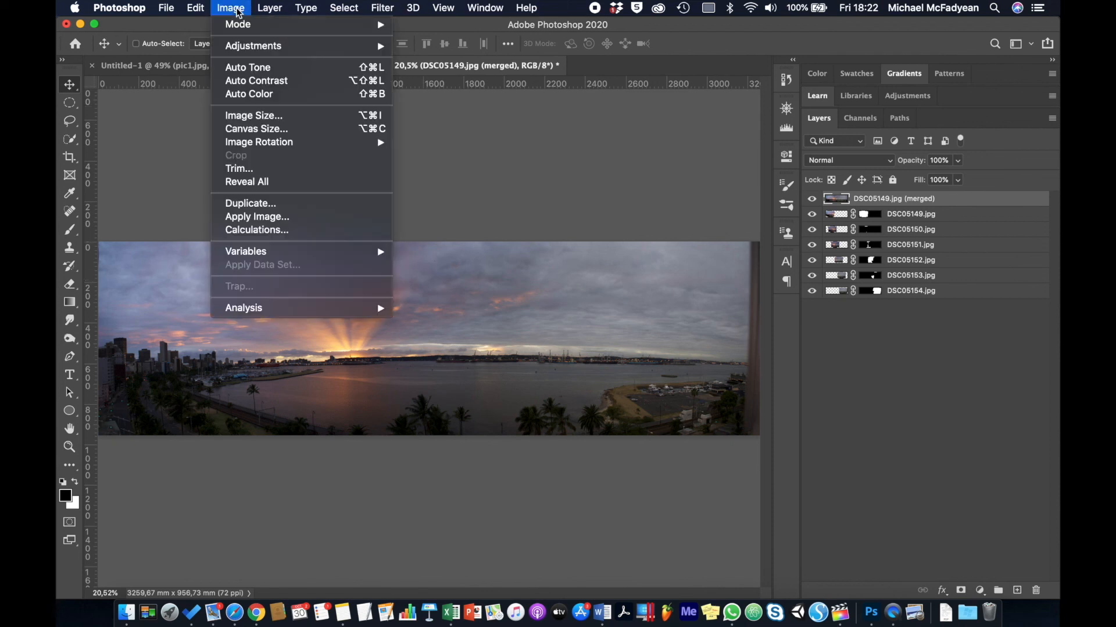
{"action": "left_click", "coordinate": [271, 116]}
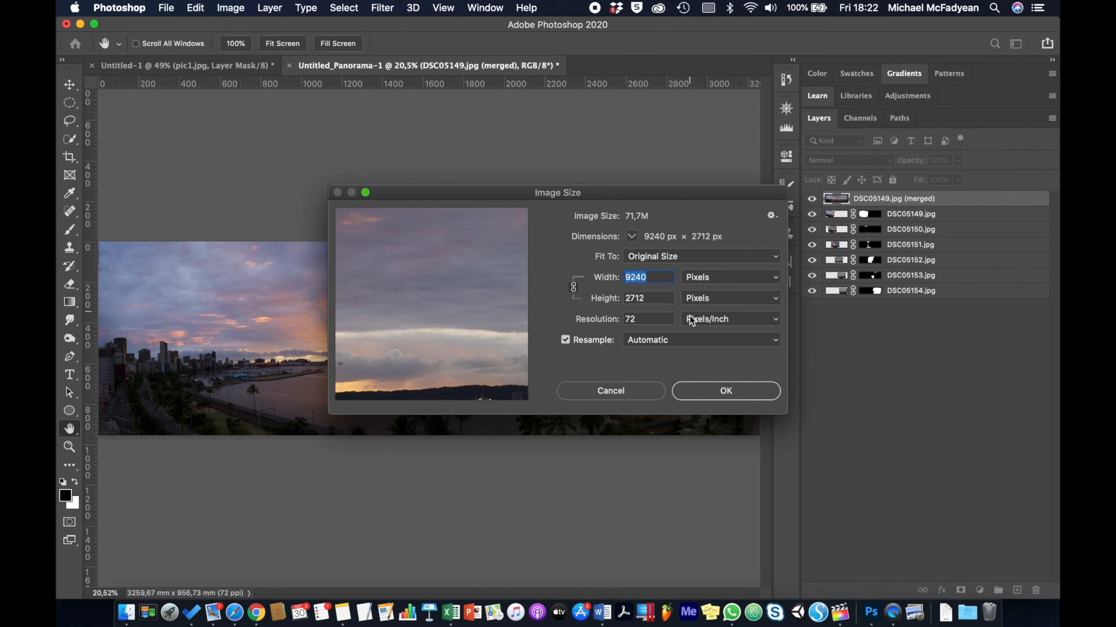
{"action": "left_click", "coordinate": [565, 340]}
{"action": "left_click", "coordinate": [648, 321]}
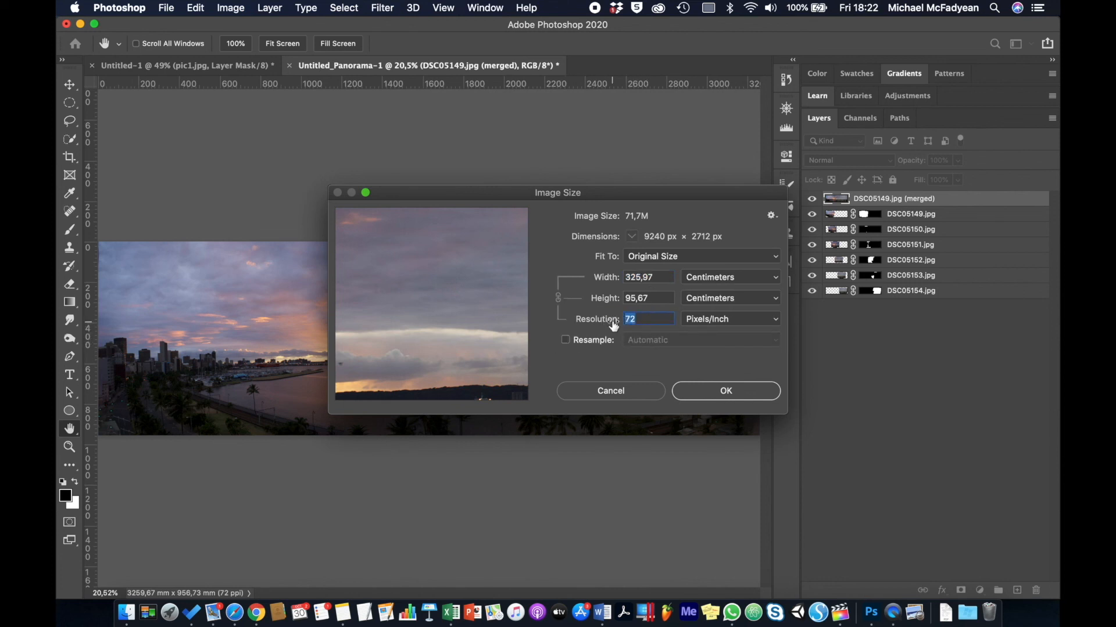
{"action": "type", "text": "300"}
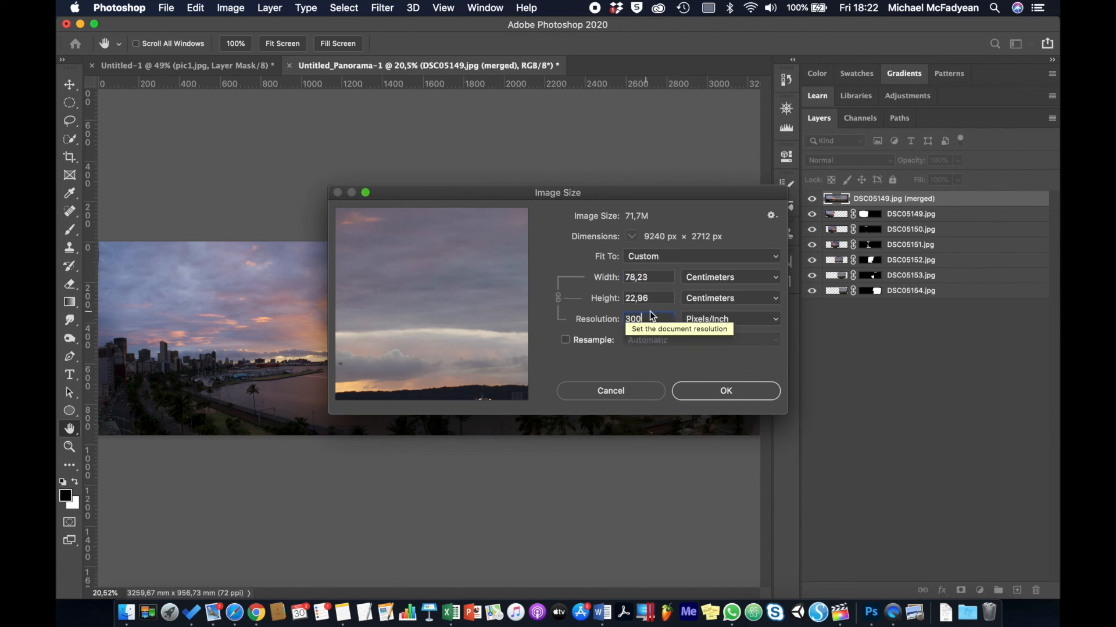